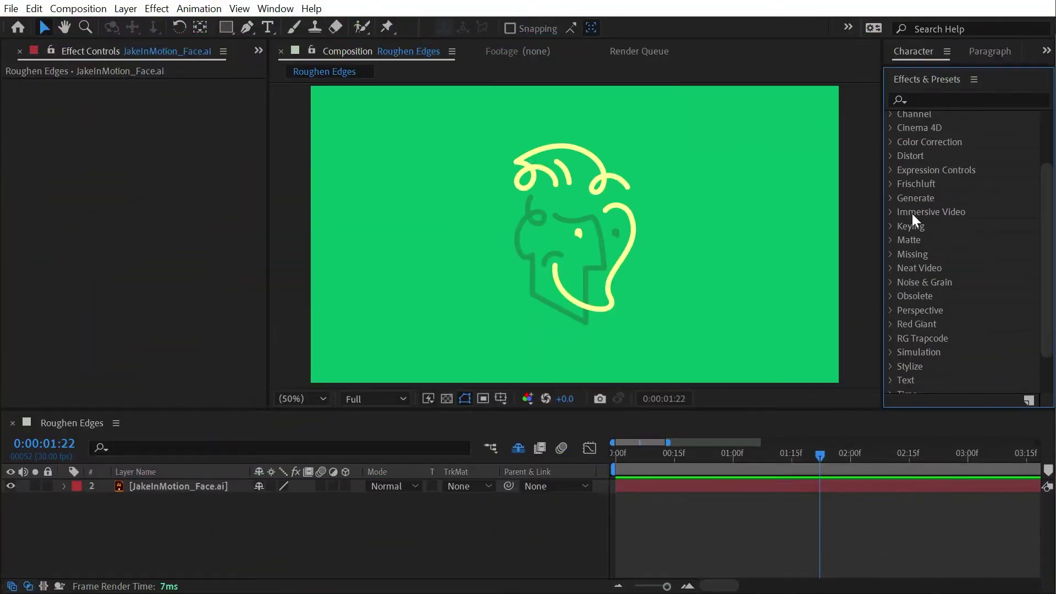
Step: Apply Stylize > Roughen Edges to the JakeInMotion_Face.ai layer, then zoom in on the logo
scroll(912, 213, down, 3)
click(891, 316)
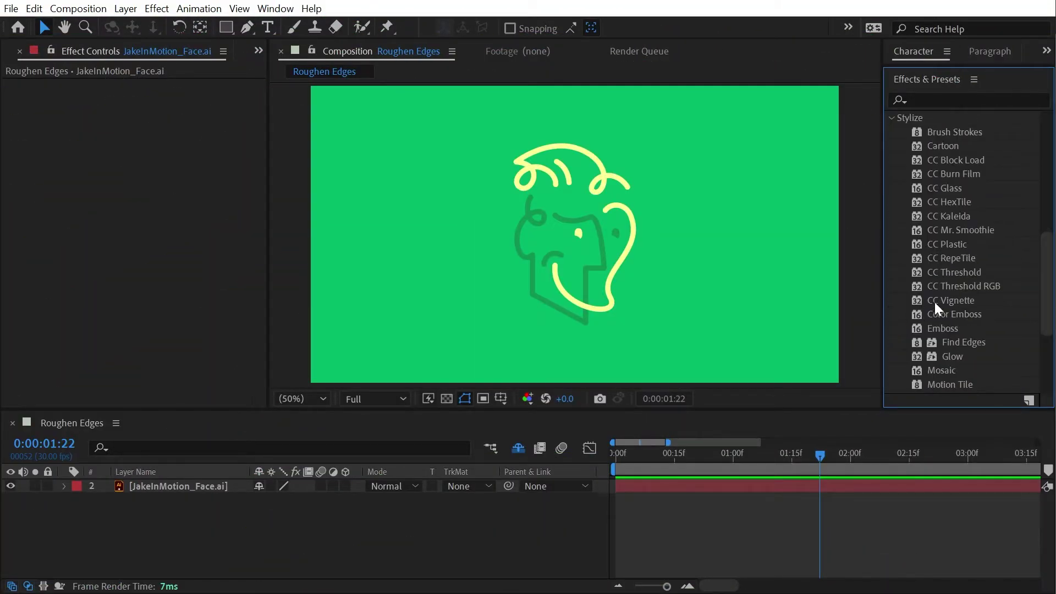
scroll(1048, 304, up, 15)
scroll(1048, 292, down, 15)
drag(973, 263, 554, 229)
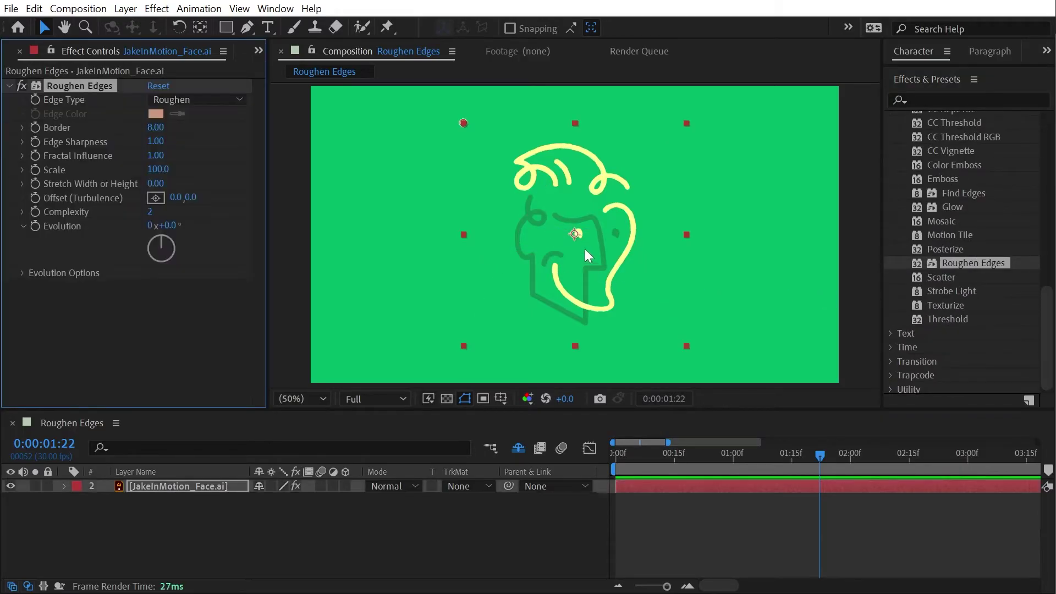
scroll(553, 157, up, 2)
key(space)
drag(553, 157, 444, 249)
scroll(434, 226, up, 2)
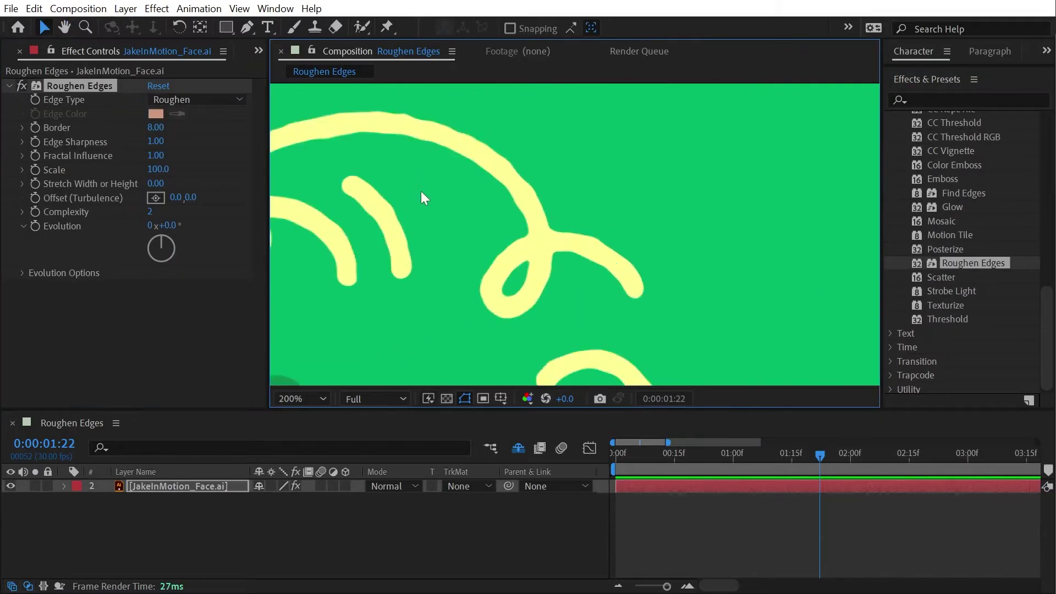
drag(424, 205, 522, 195)
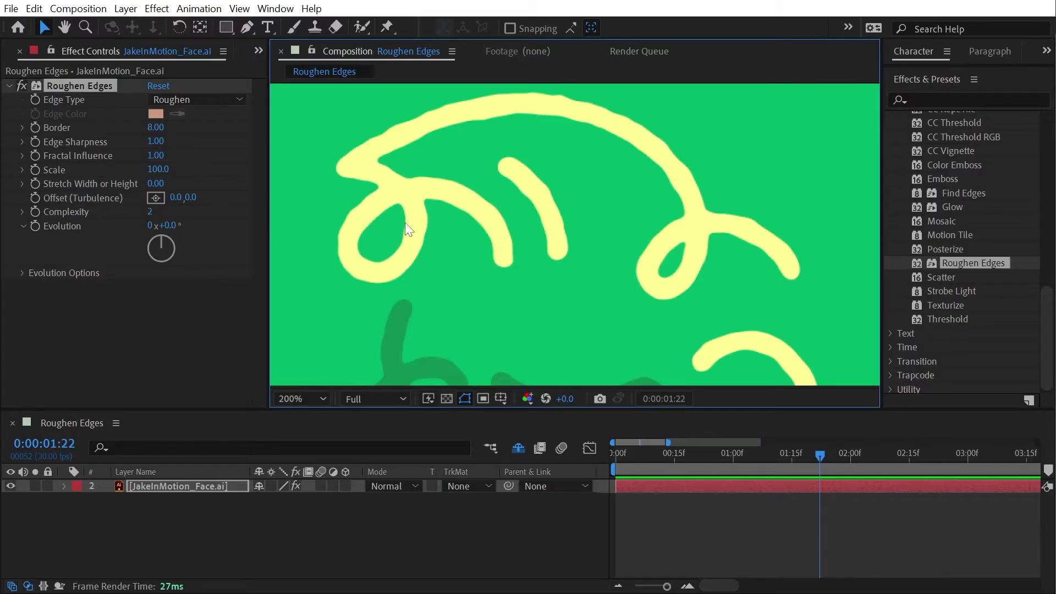
key(h)
drag(434, 322, 378, 171)
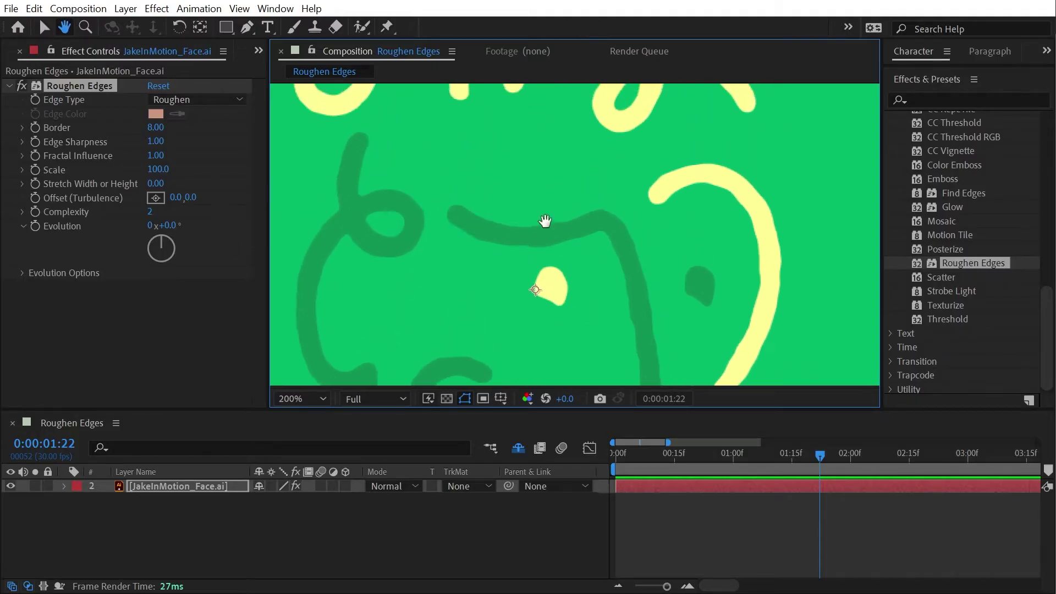
key(v)
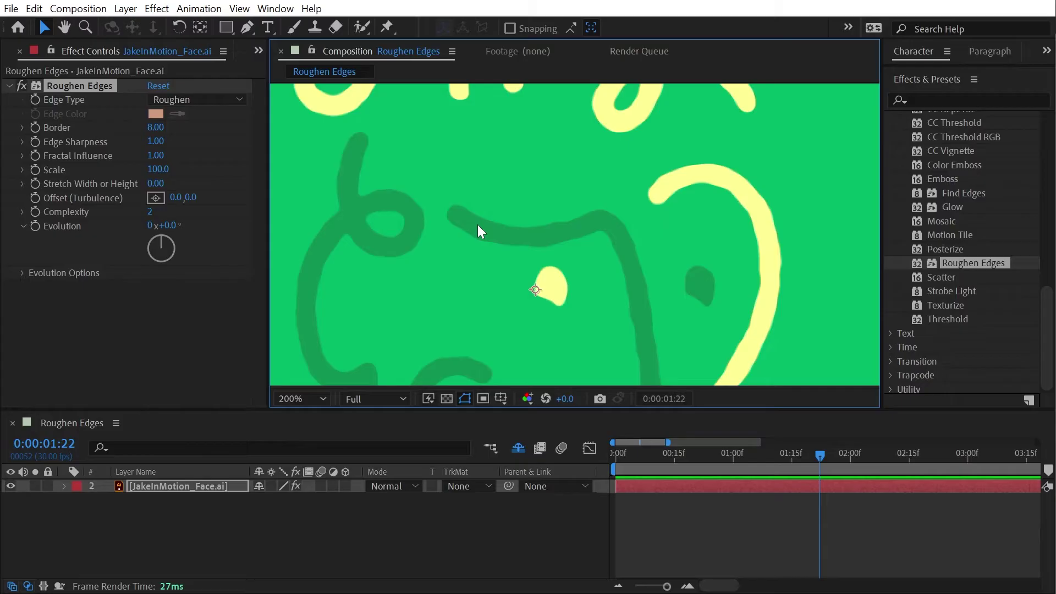
Step: Add the Grid effect to the face layer with Blending Mode set to Normal
click(966, 99)
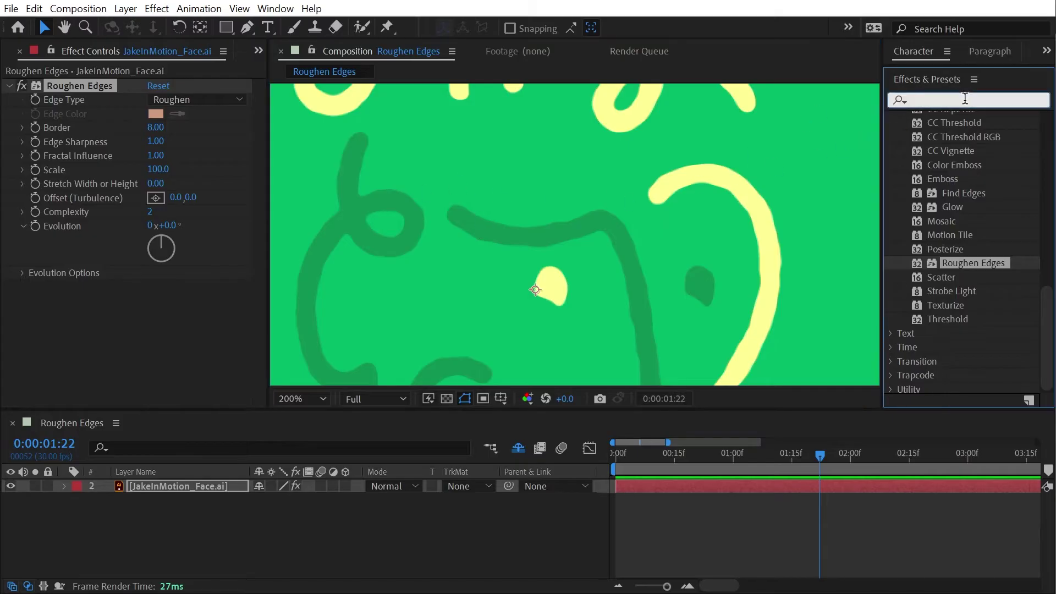
text(grid)
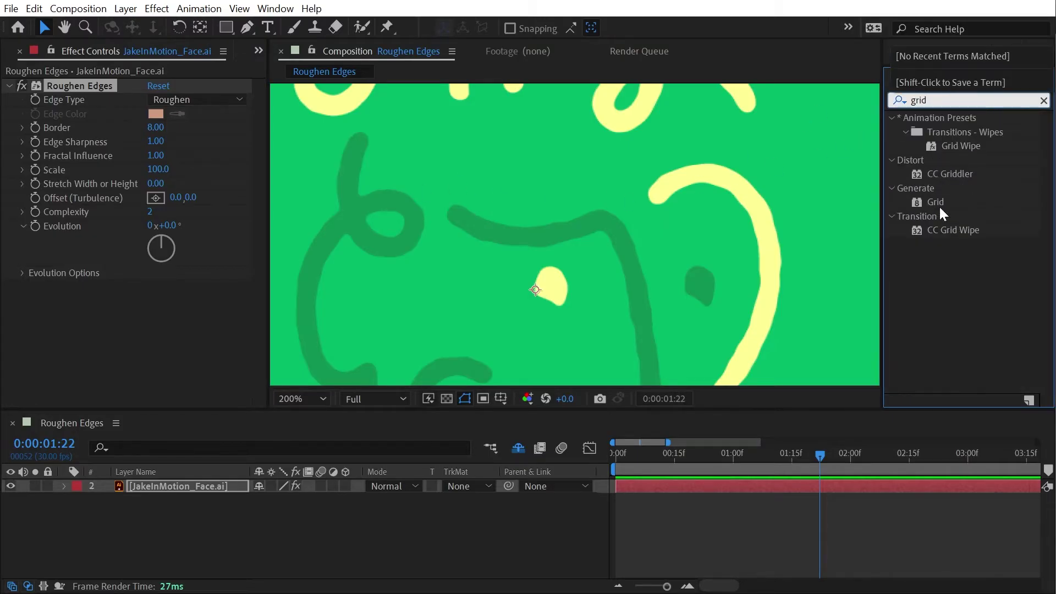
drag(936, 204, 97, 81)
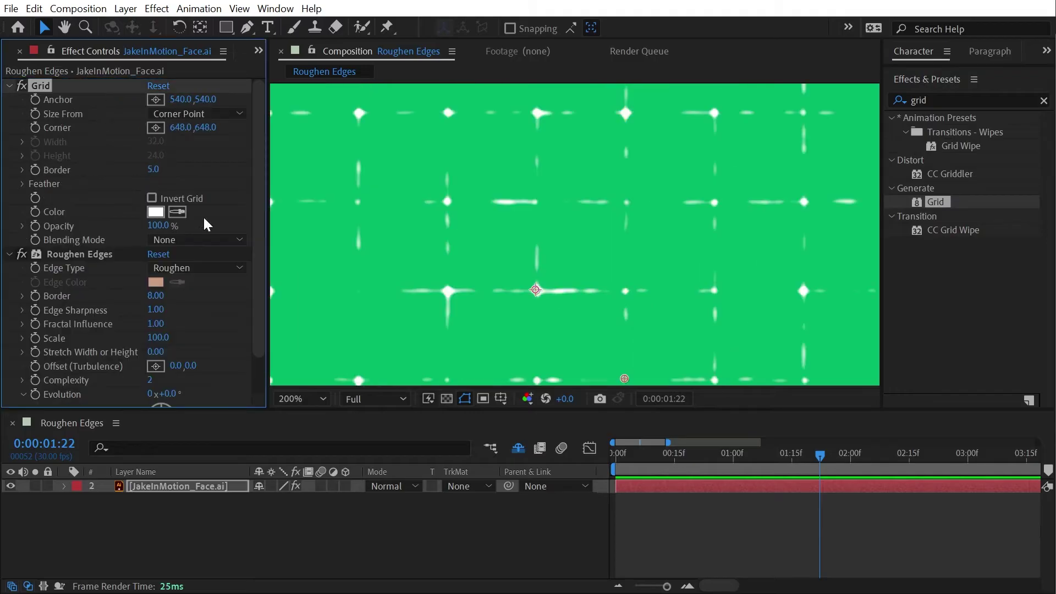
click(205, 239)
click(188, 273)
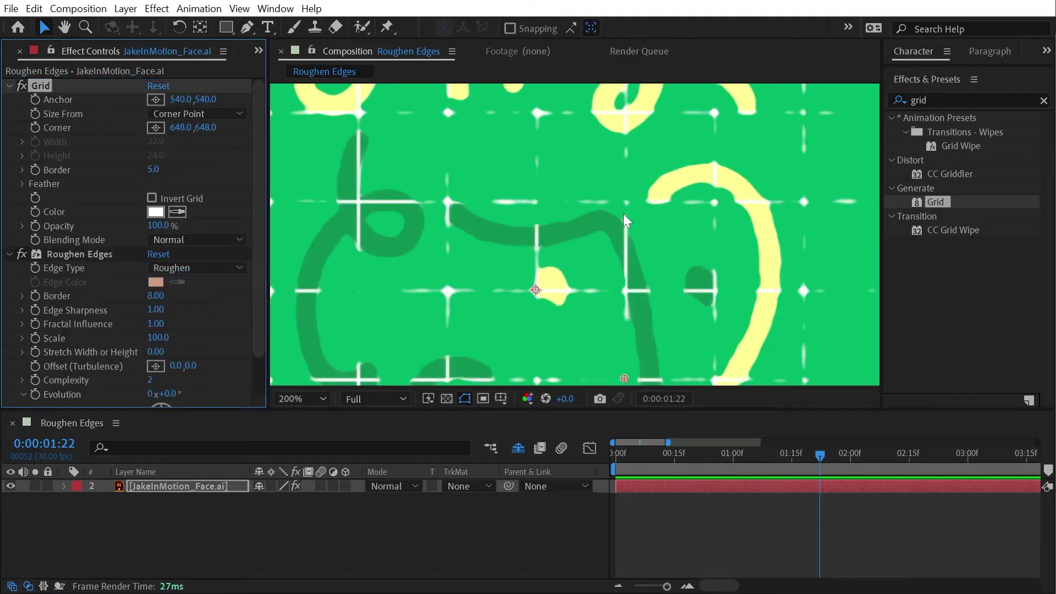
Step: Add CC Composite with Composite Original set to Stencil Alpha, and switch off Roughen Edges
click(948, 100)
text(cc comp)
drag(971, 135, 181, 246)
click(177, 185)
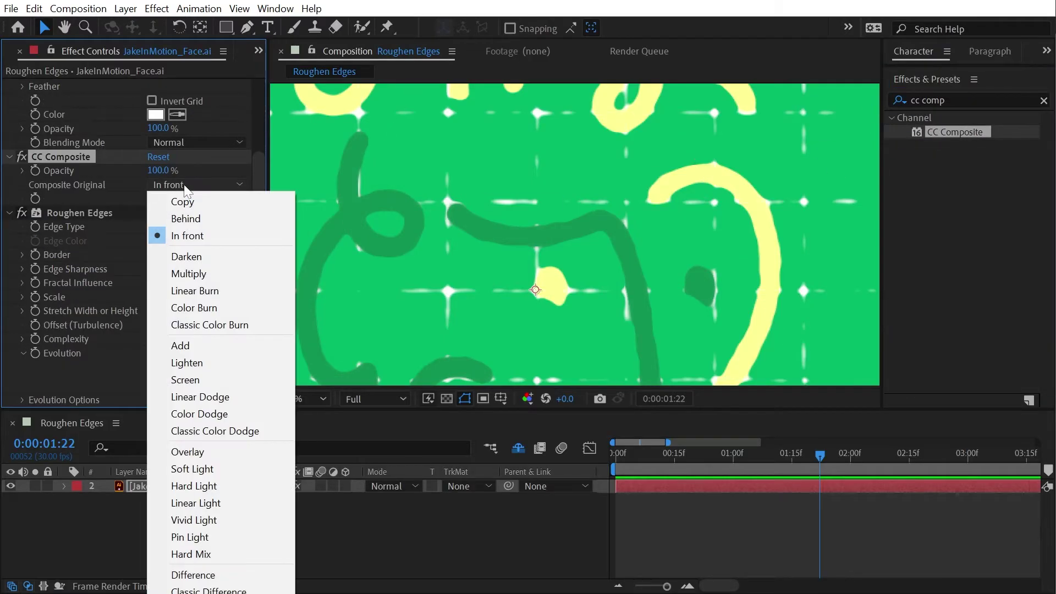
click(198, 591)
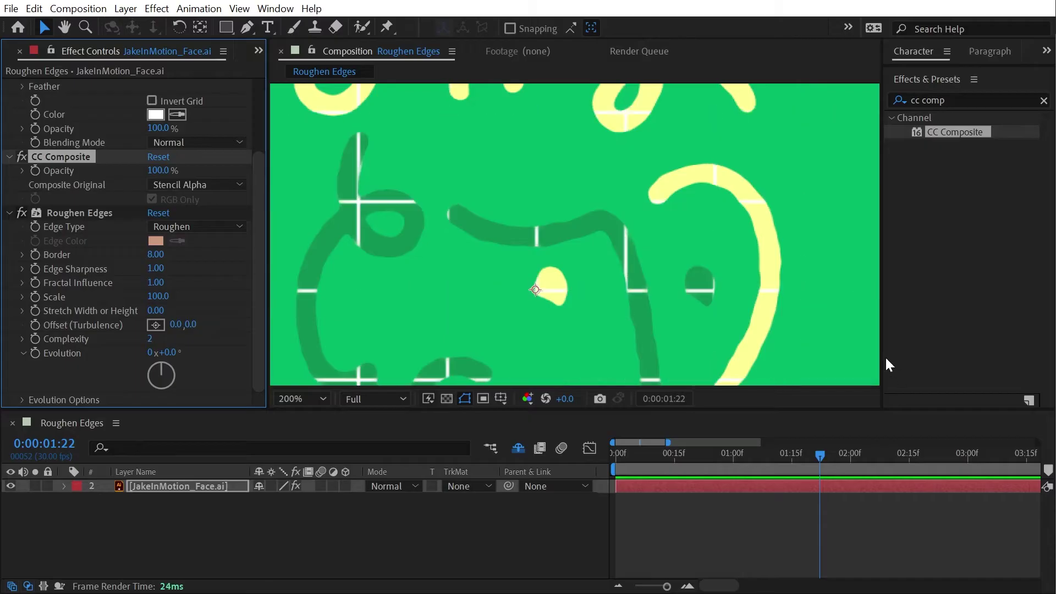
click(22, 213)
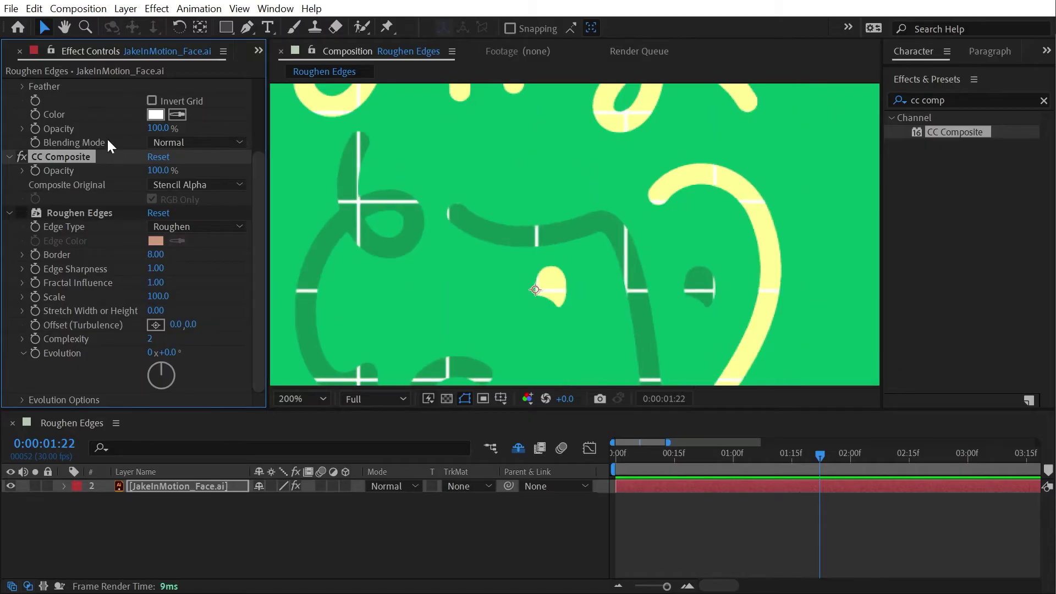
scroll(115, 133, up, 3)
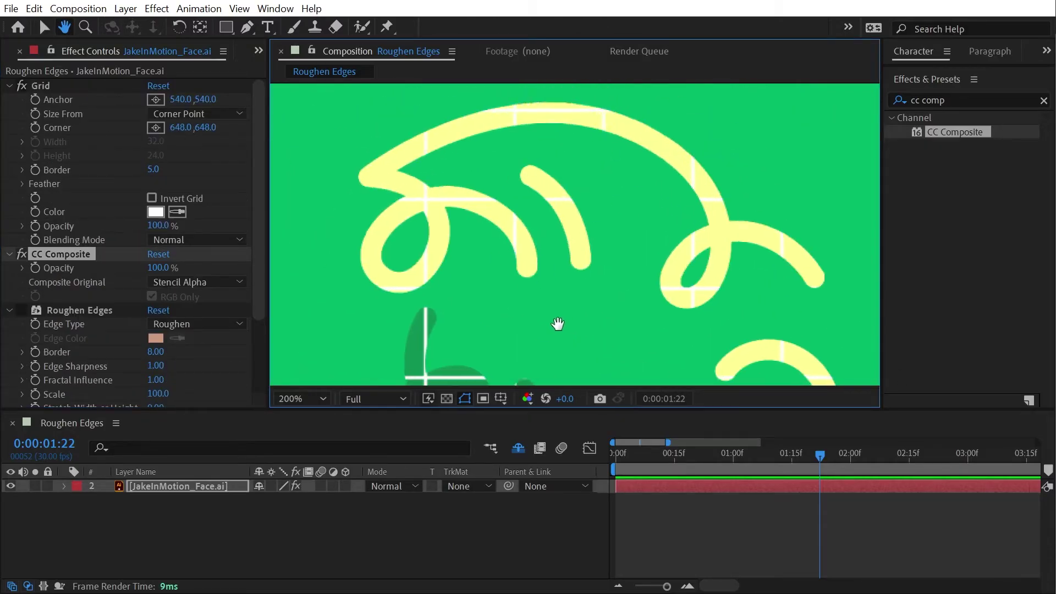
Step: Set Grid Size From to Width Slider and Width to 21.1
click(176, 113)
click(174, 145)
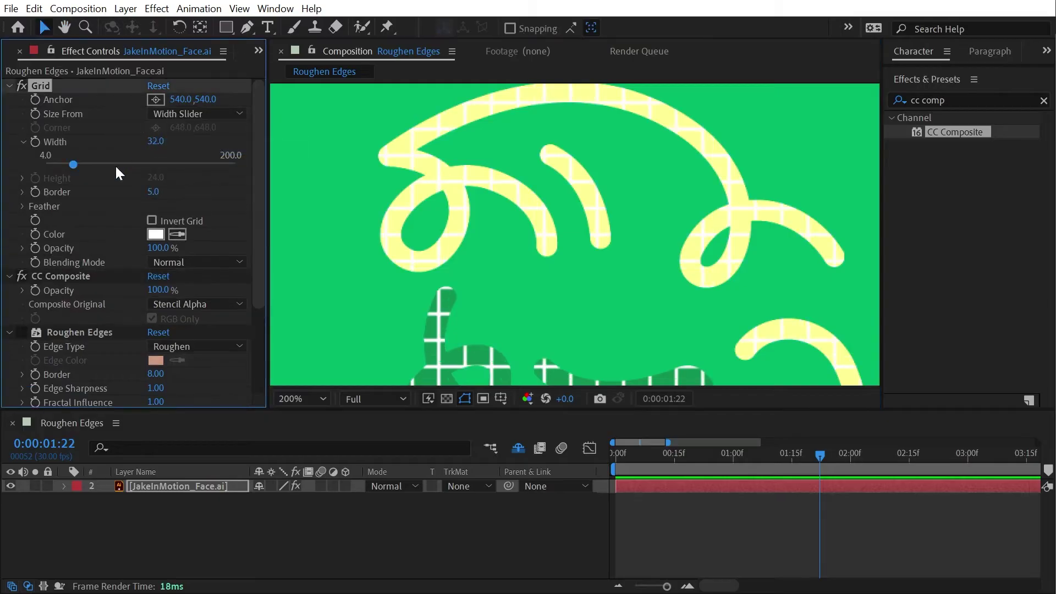
drag(73, 164, 62, 165)
Step: Toggle Roughen Edges off and on to compare, leaving it on, and zoom to 400% on the strokes
click(20, 332)
click(19, 332)
click(20, 332)
click(20, 332)
click(20, 332)
key(period)
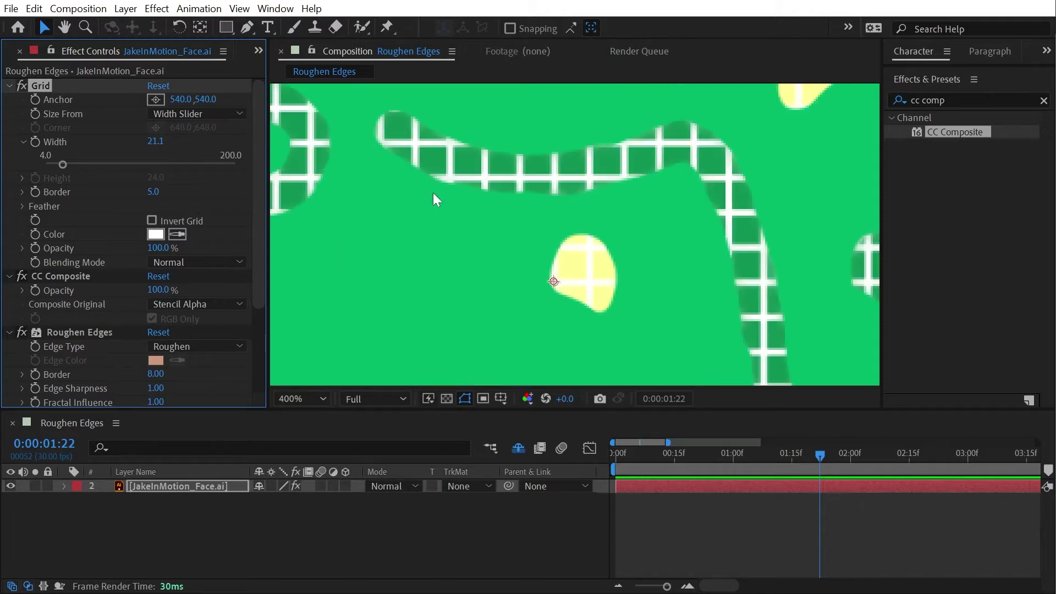
key(h)
drag(385, 129, 681, 279)
Step: Apply Turbulent Displace to the face layer and lower its Size to 12
key(v)
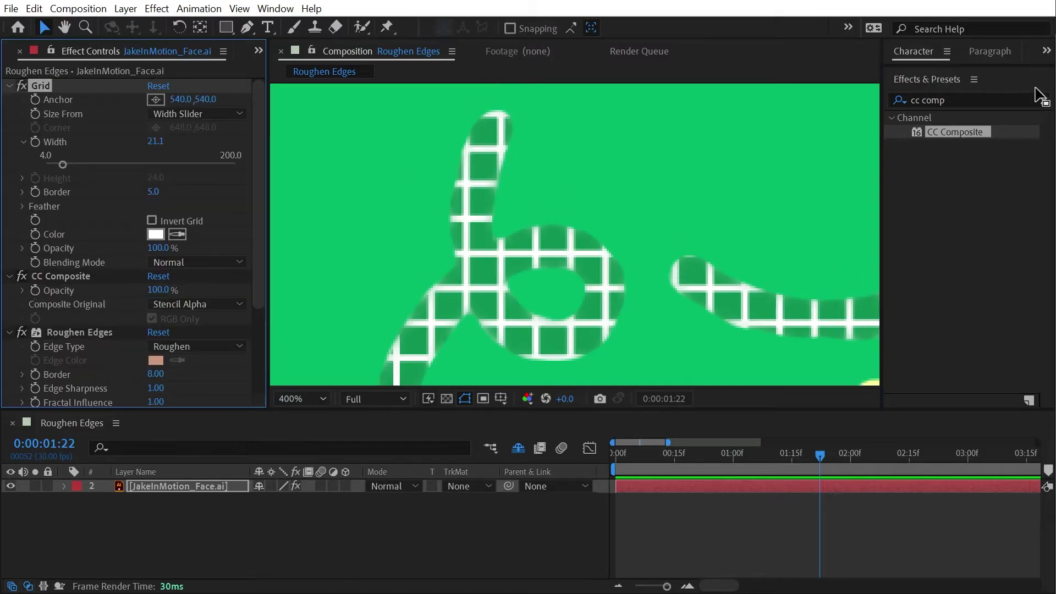
click(979, 100)
text(turb)
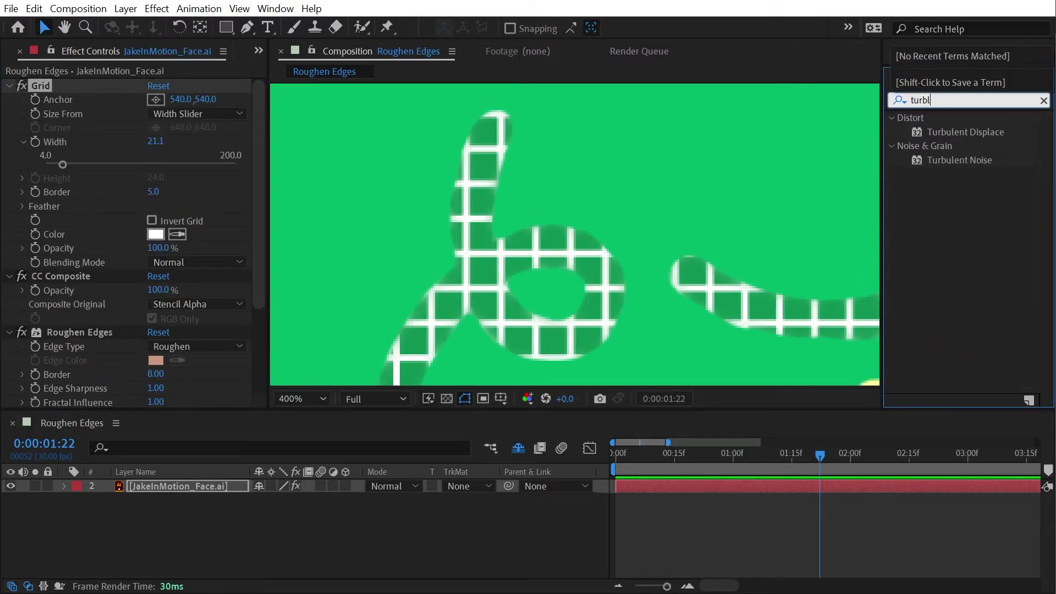
drag(965, 132, 100, 322)
scroll(64, 288, down, 8)
scroll(98, 246, up, 5)
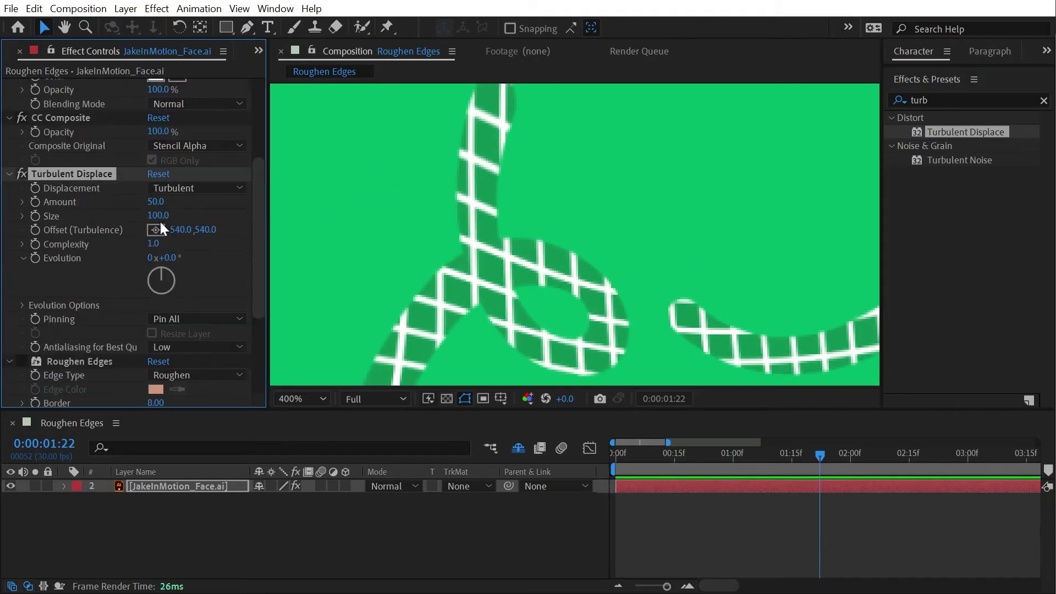
drag(151, 214, 83, 209)
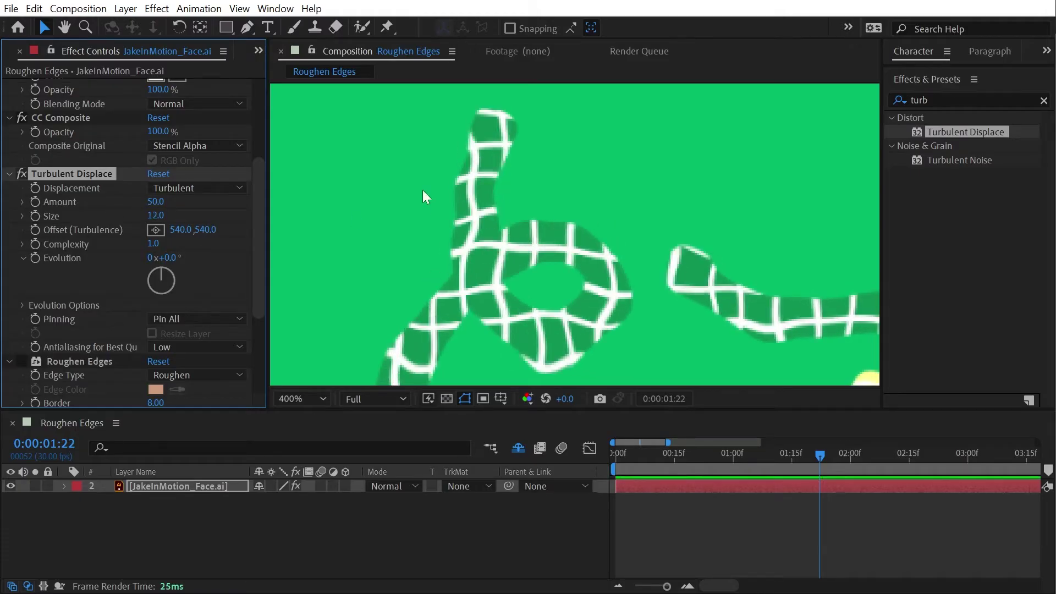
Step: Collapse Turbulent Displace, switch it off, and select Roughen Edges
scroll(417, 192, down, 2)
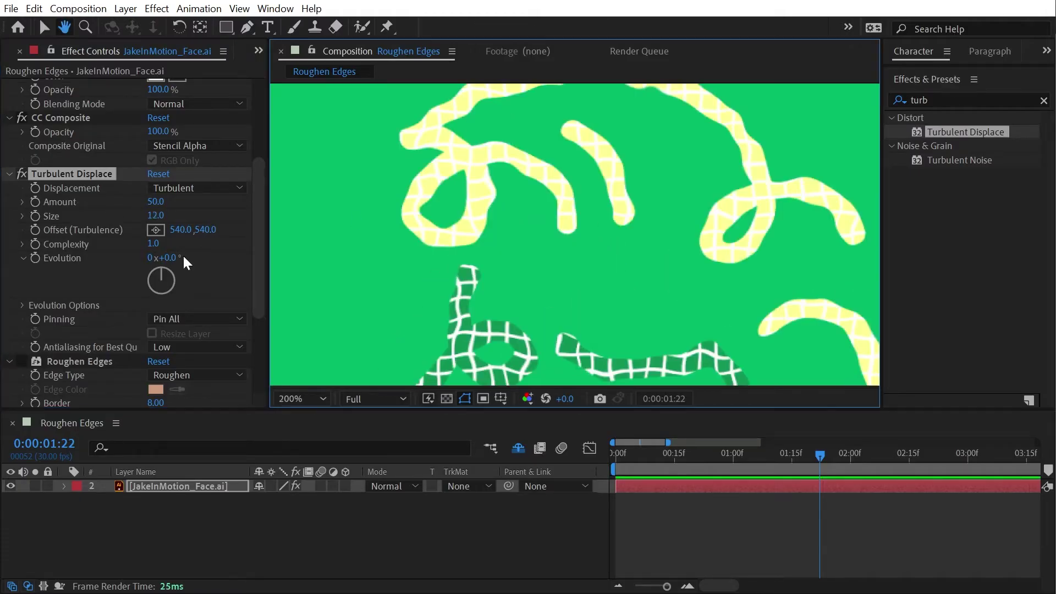
click(9, 174)
click(22, 198)
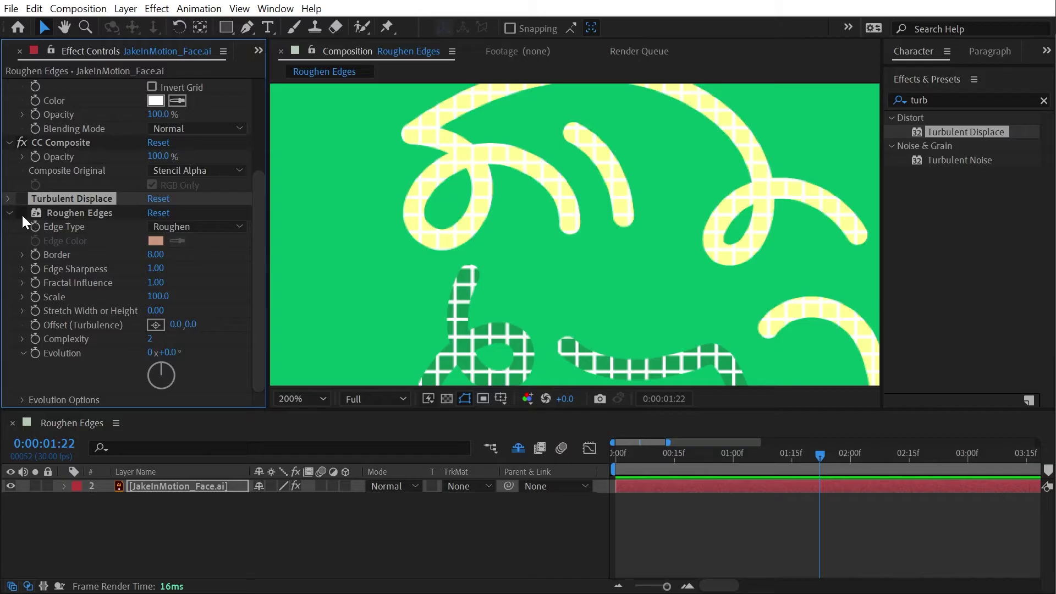
click(64, 214)
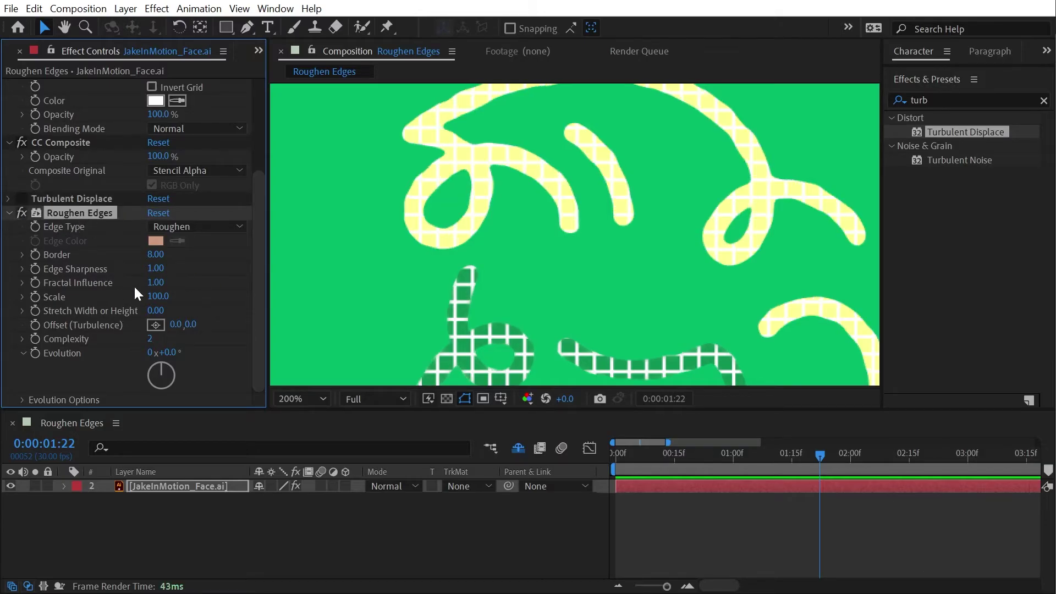
key(h)
drag(521, 301, 512, 192)
scroll(512, 252, up, 3)
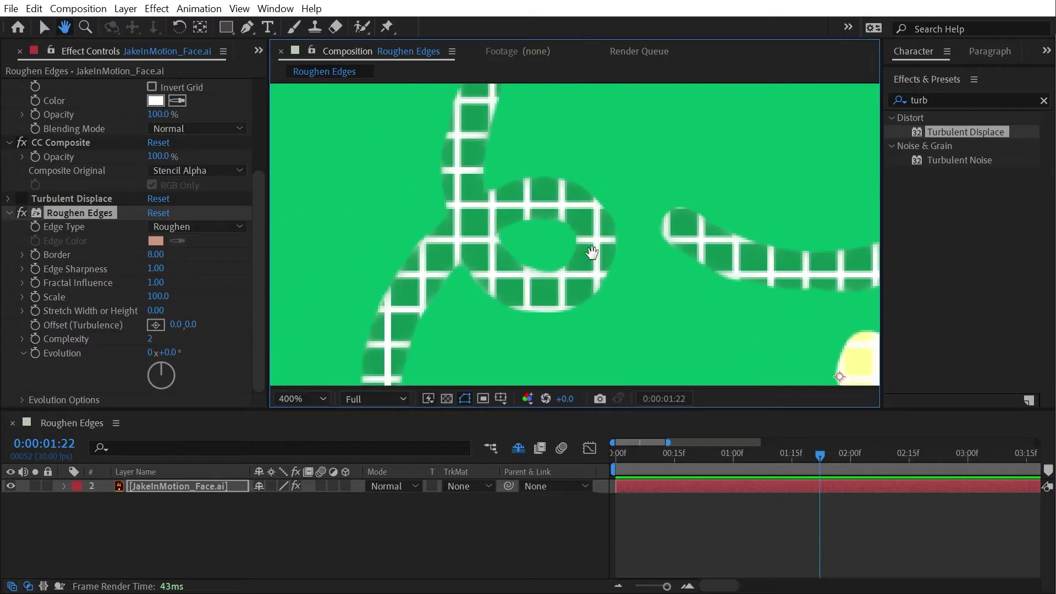
key(v)
scroll(110, 171, up, 4)
Step: Delete the Grid and CC Composite effects from the face layer
click(74, 276)
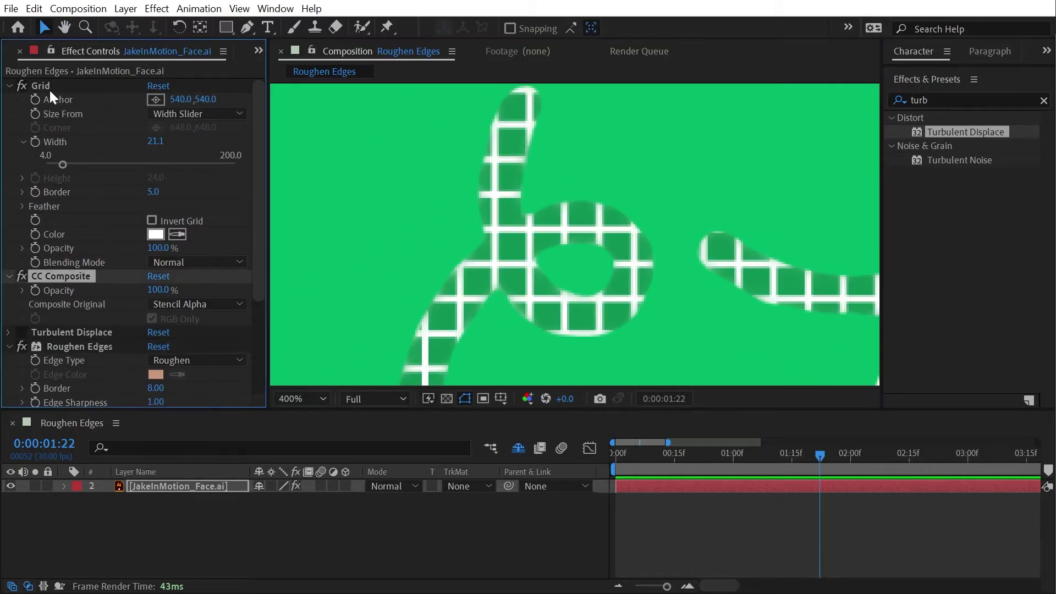
ctrl+click(45, 86)
key(Delete)
Step: Delete Turbulent Displace and leave the Roughen Edges edge type at Roughen
click(104, 86)
key(Delete)
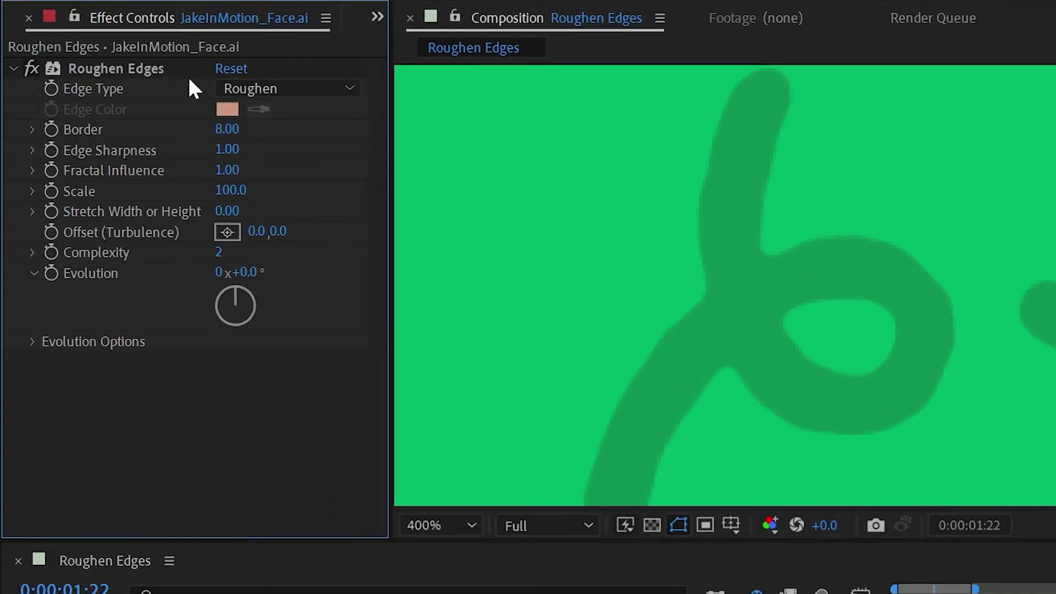
click(270, 88)
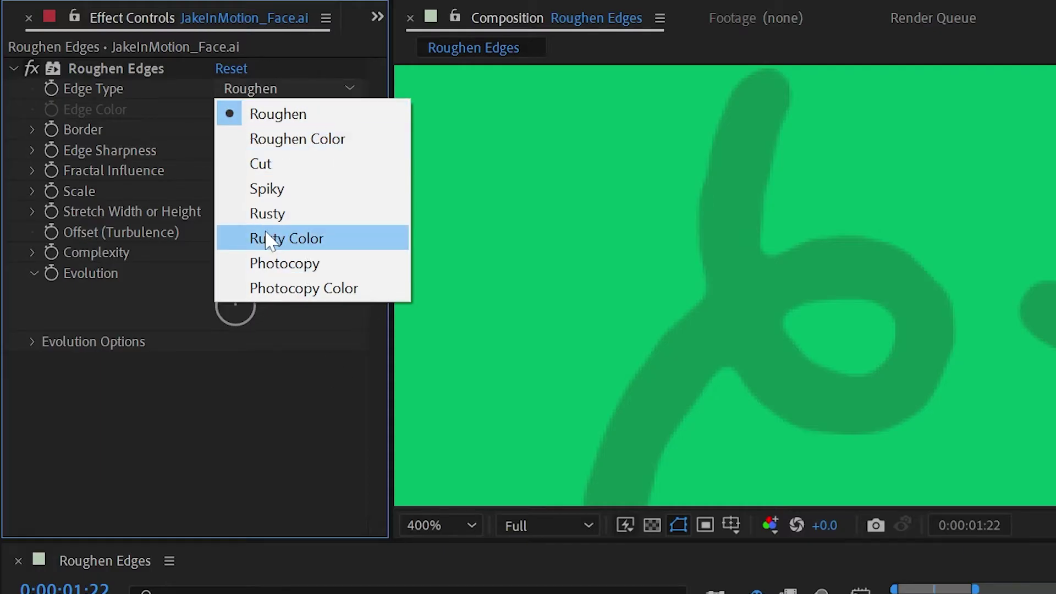
click(155, 90)
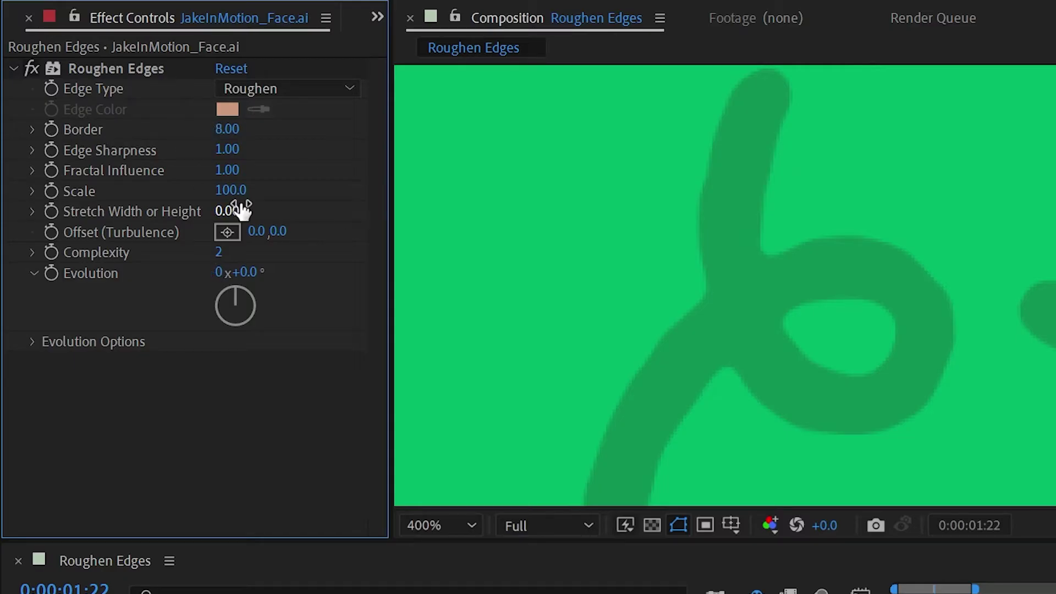
Step: Widen the Roughen Edges Border to 28.30
mouse_move(208, 135)
mouse_down()
mouse_move(134, 137)
mouse_move(203, 120)
mouse_move(145, 127)
mouse_move(278, 122)
mouse_move(165, 127)
mouse_move(290, 133)
mouse_up()
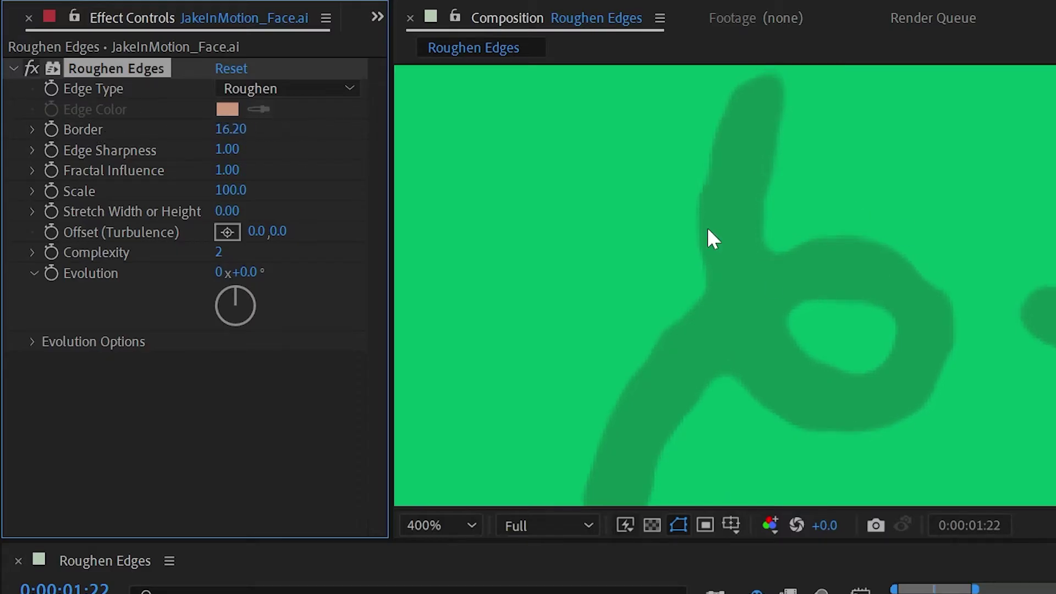
scroll(833, 400, down, 2)
scroll(872, 473, up, 3)
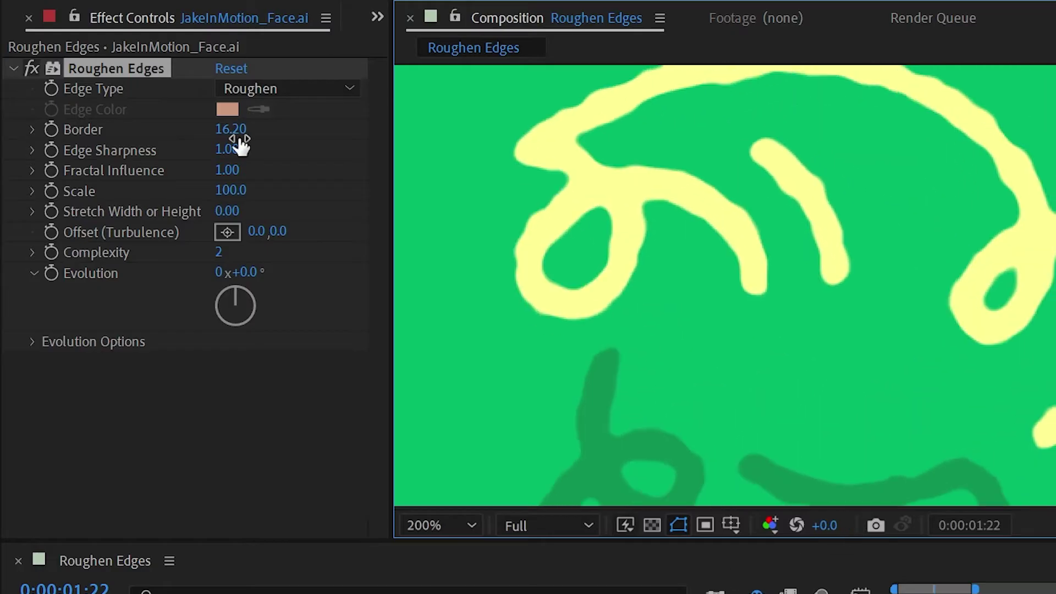
mouse_move(234, 132)
mouse_down()
mouse_move(351, 135)
mouse_move(334, 134)
mouse_up()
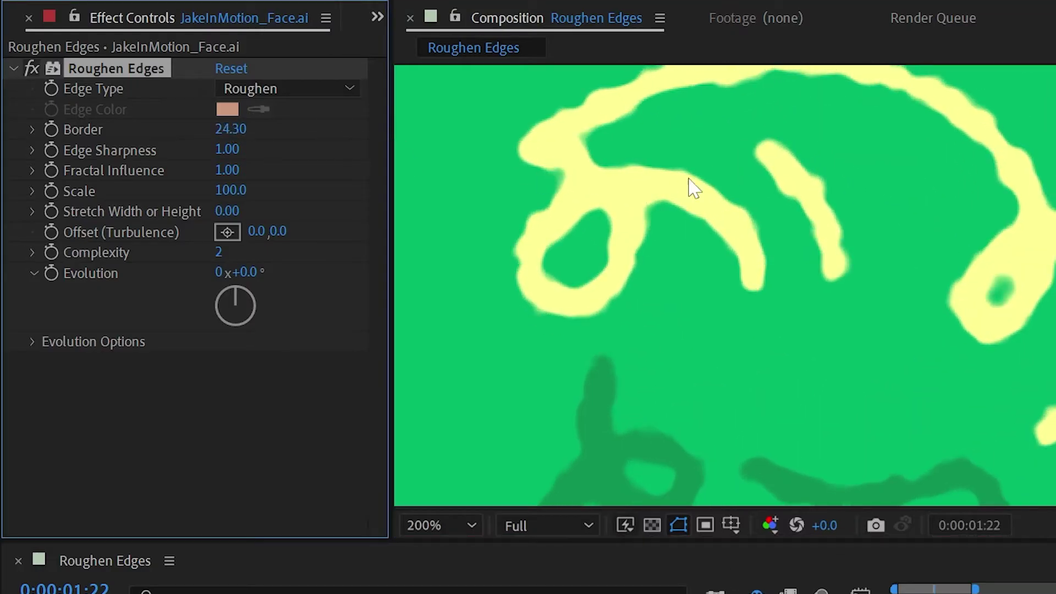
mouse_move(231, 128)
mouse_down()
mouse_move(47, 149)
mouse_move(22, 132)
mouse_move(256, 113)
mouse_up()
Step: Raise Roughen Edges Edge Sharpness to 2.62
scroll(617, 149, up, 1)
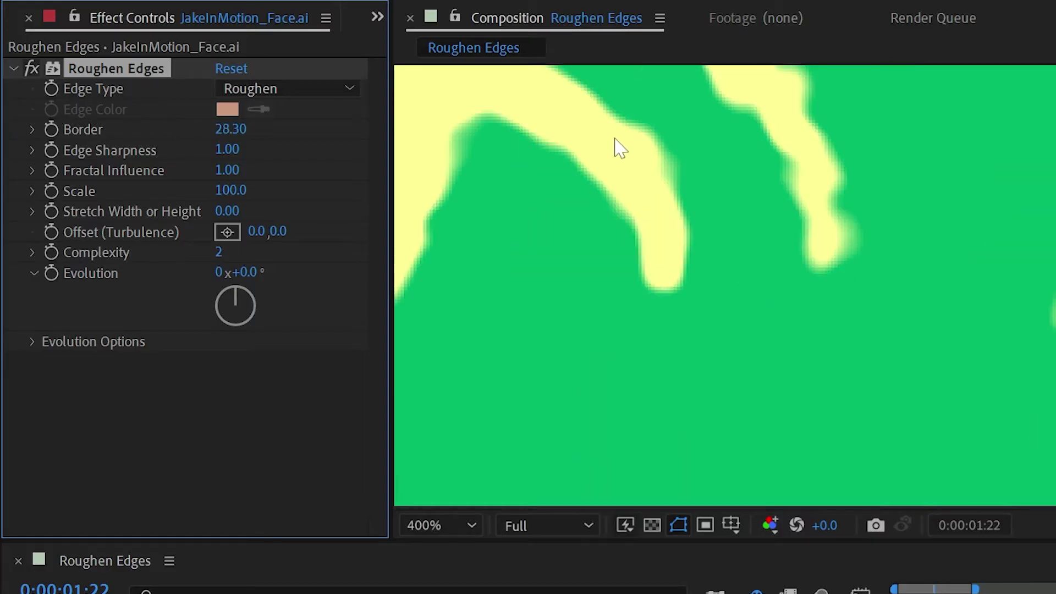
drag(617, 148, 917, 356)
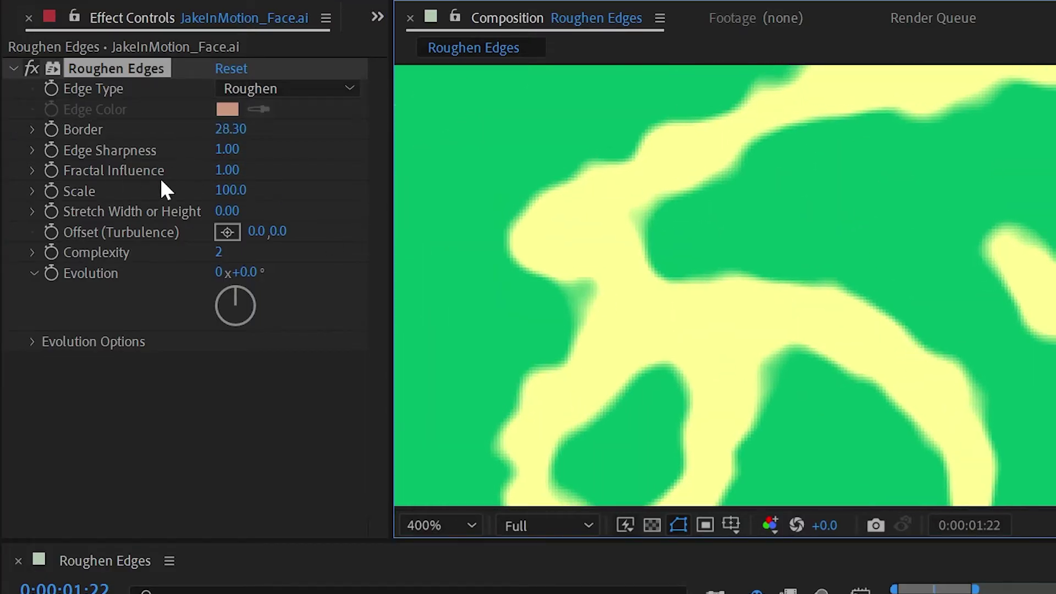
drag(228, 150, 363, 144)
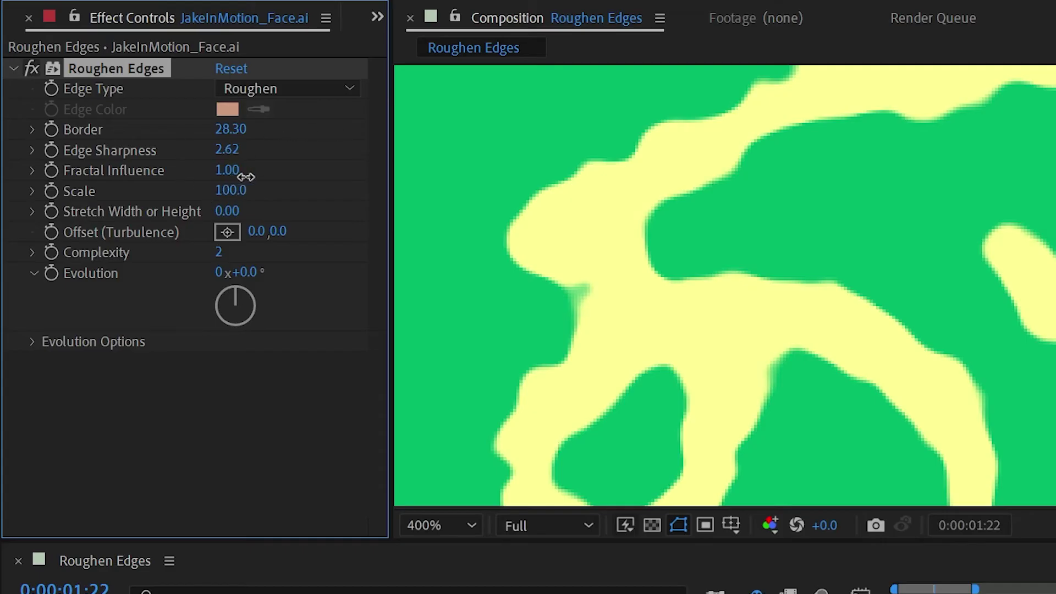
drag(227, 169, 119, 155)
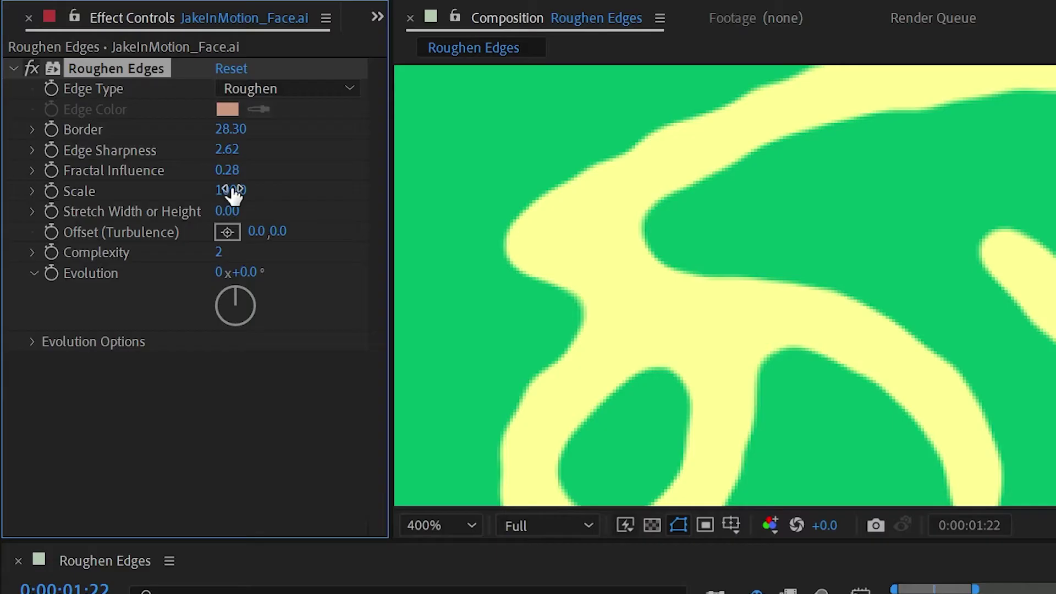
drag(222, 186, 526, 176)
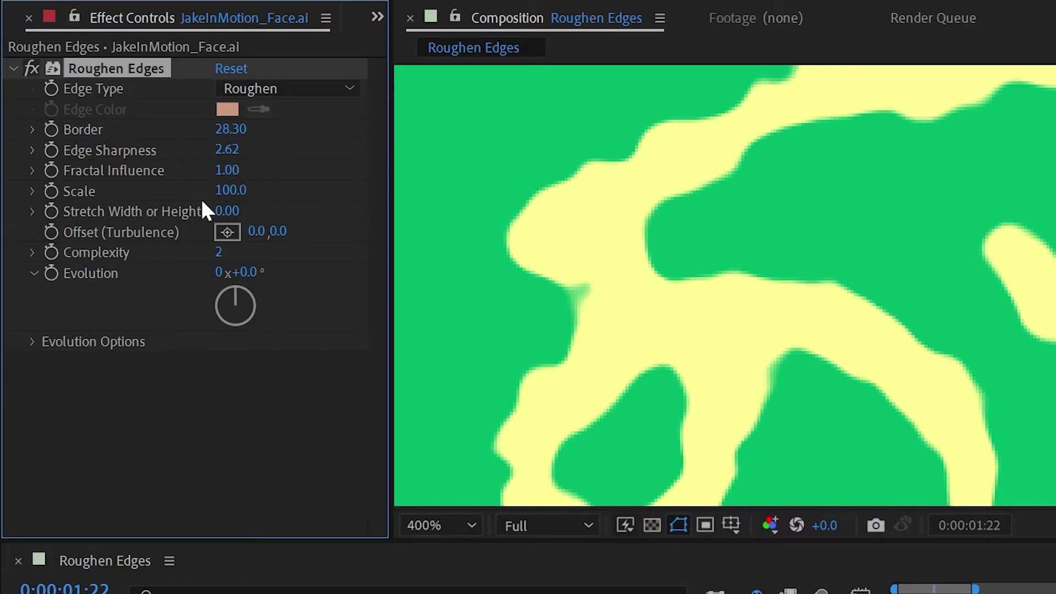
mouse_move(215, 189)
mouse_down()
mouse_move(161, 189)
mouse_move(148, 186)
mouse_move(170, 179)
mouse_move(130, 175)
mouse_move(290, 176)
mouse_move(757, 147)
mouse_move(266, 215)
mouse_move(245, 205)
mouse_move(393, 183)
mouse_move(253, 193)
mouse_move(413, 181)
mouse_move(142, 193)
mouse_move(201, 192)
mouse_up()
Step: Shift Offset (Turbulence) to -34.0,0.0 and bring the hair strokes into view
scroll(731, 231, down, 2)
drag(254, 233, 41, 264)
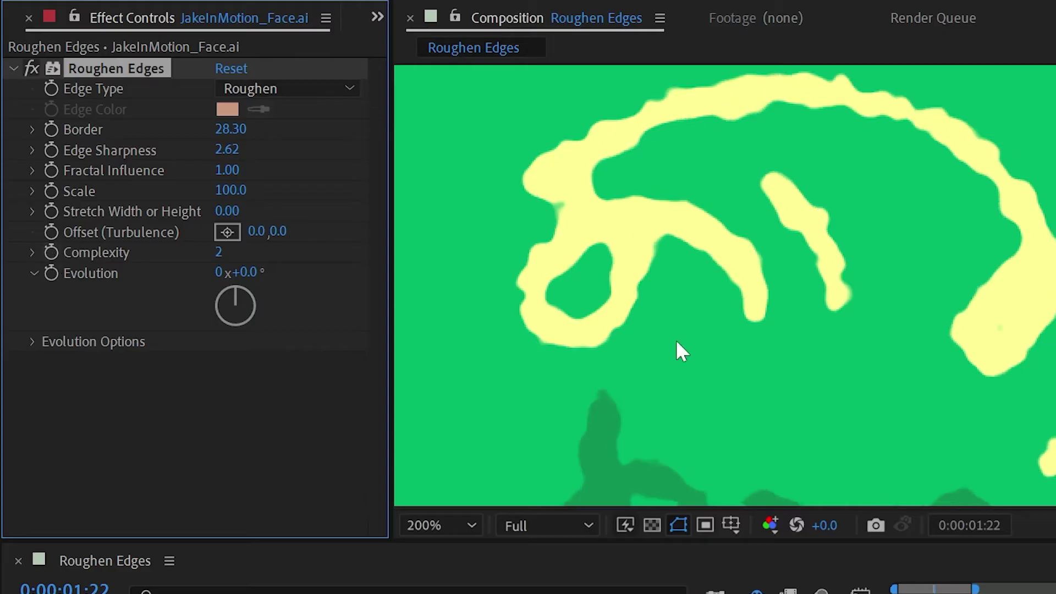
scroll(866, 329, down, 4)
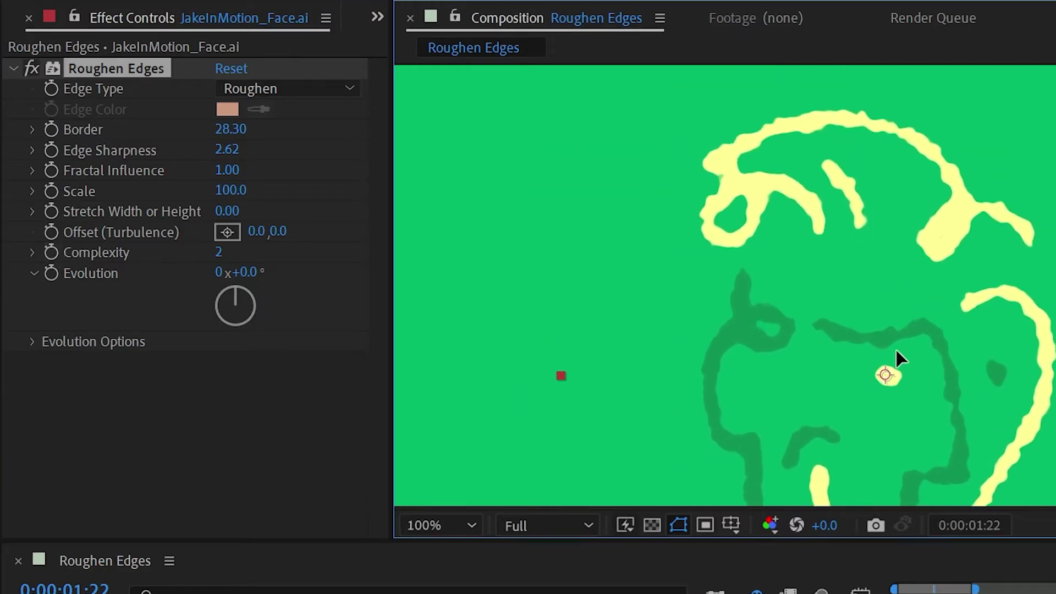
drag(665, 168, 730, 250)
key(ctrl+z)
scroll(707, 177, up, 4)
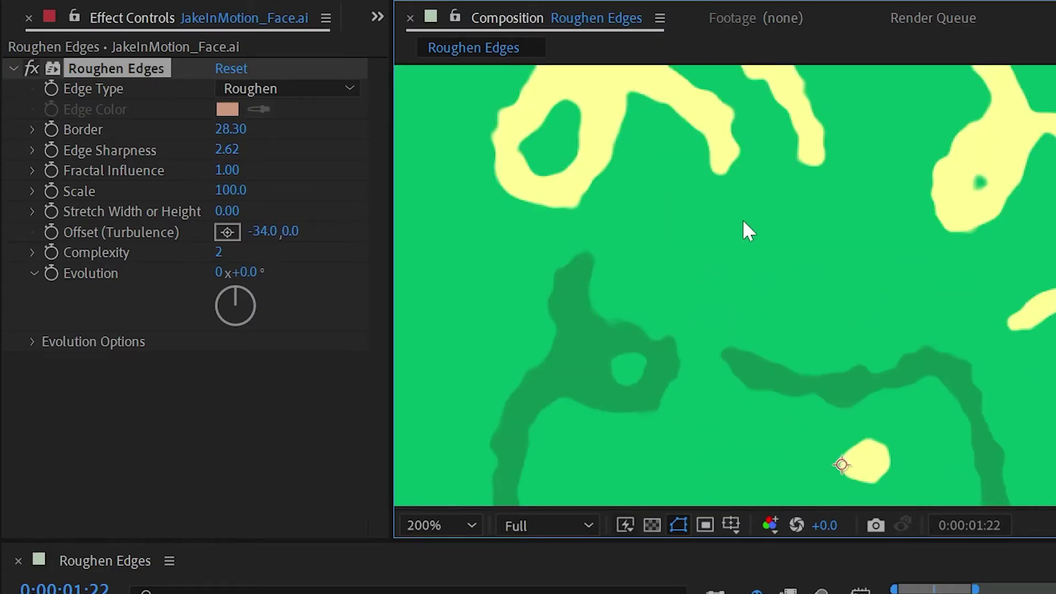
drag(707, 177, 780, 405)
scroll(663, 225, up, 2)
drag(664, 330, 409, 248)
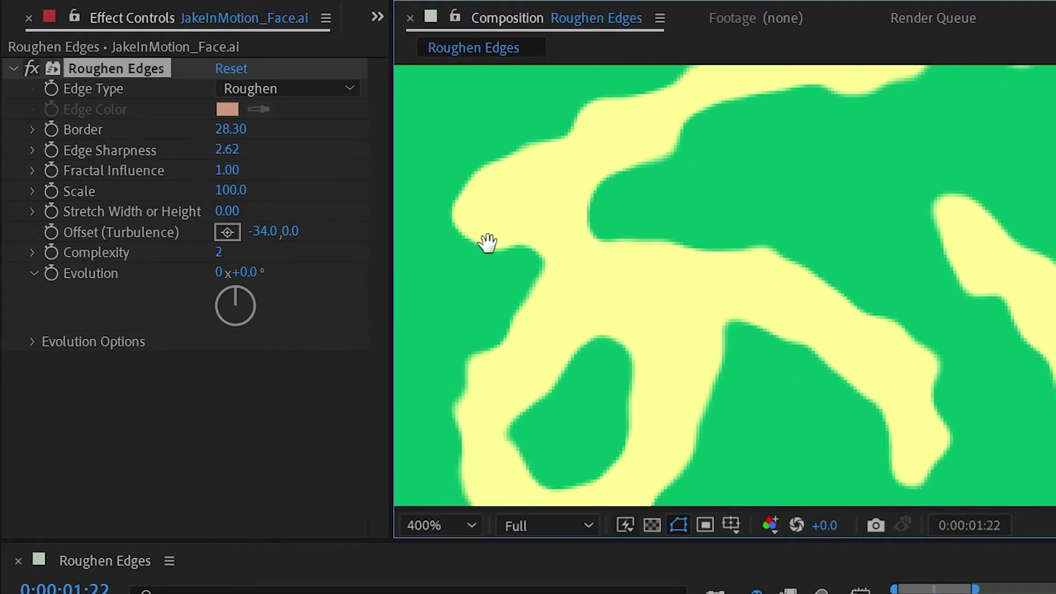
Step: Experiment with roughness Scale values down to 25 and Complexity 1
drag(218, 254, 192, 250)
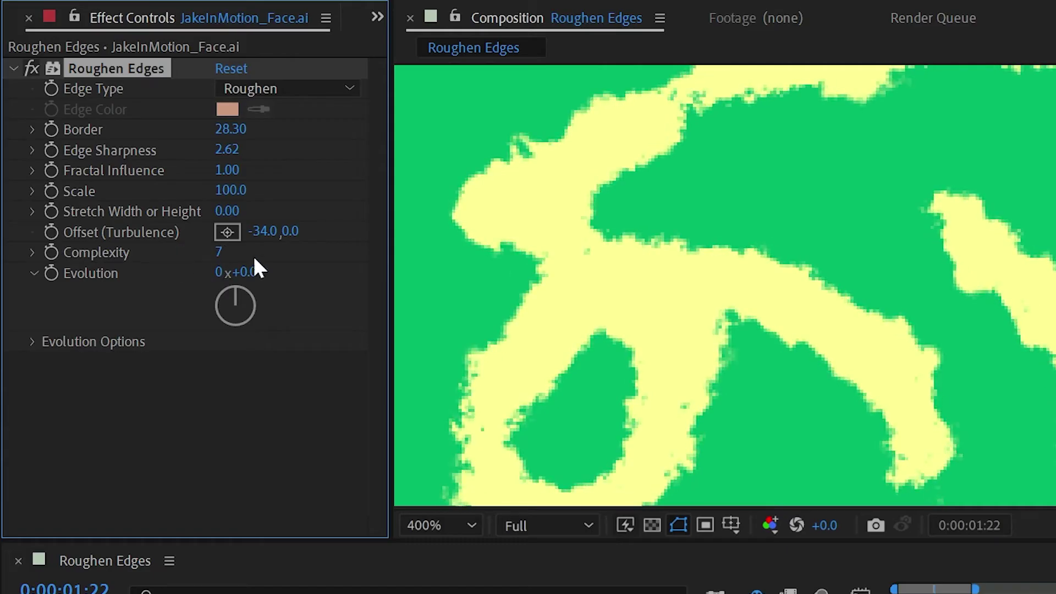
drag(231, 189, 523, 200)
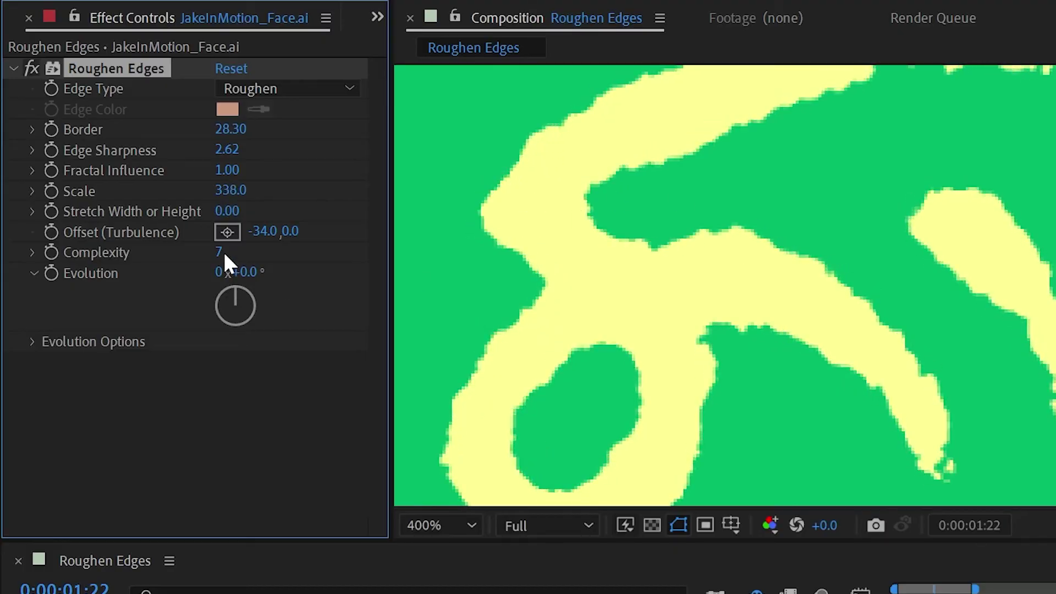
drag(223, 257, 193, 245)
drag(228, 191, 1, 189)
drag(218, 252, 146, 245)
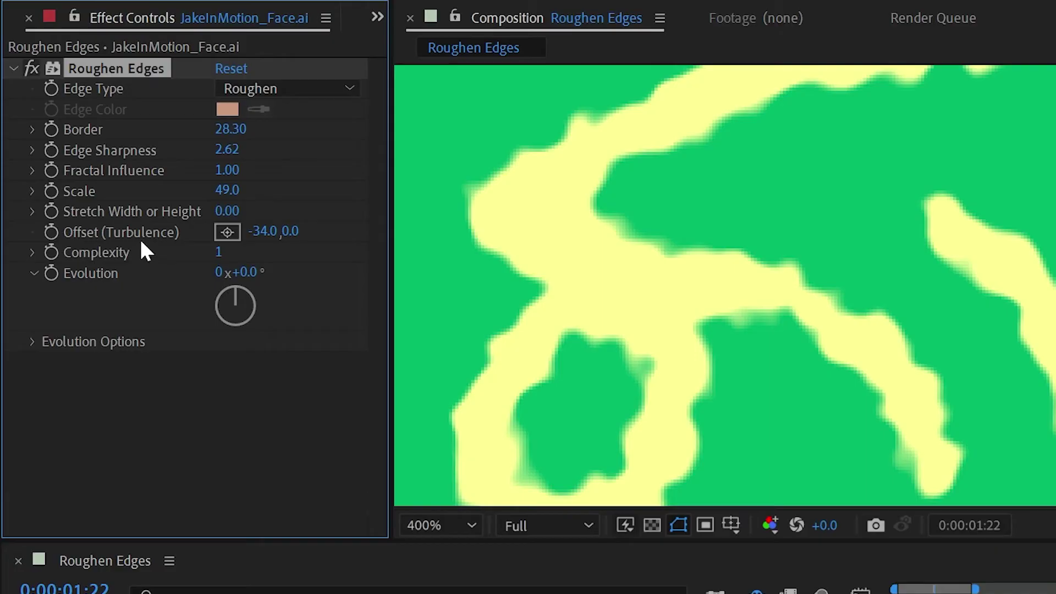
drag(212, 172, 200, 174)
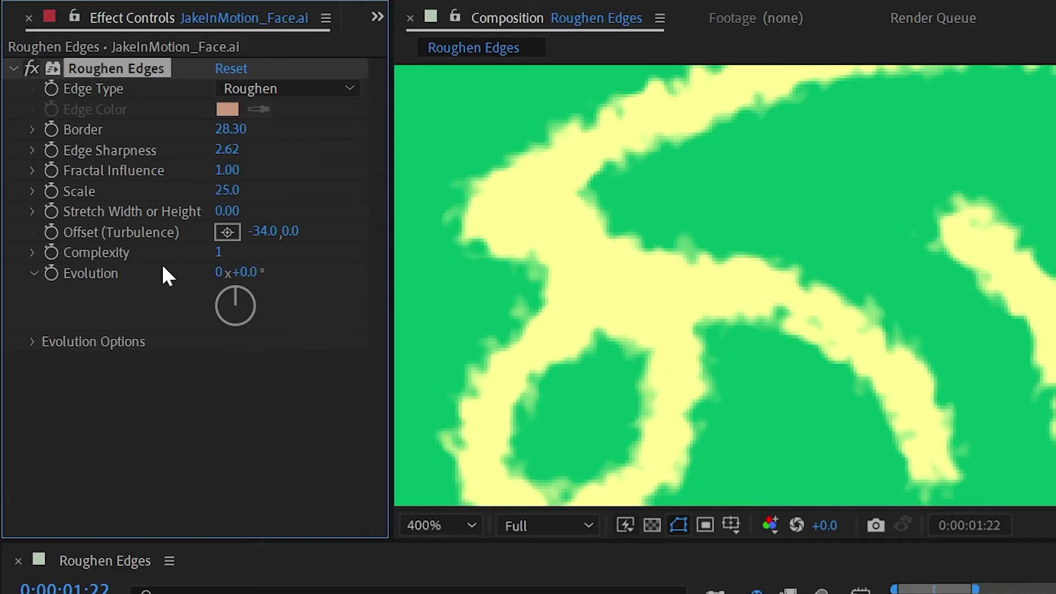
Step: Reset Scale to 100.0 and Complexity to 2
right_click(94, 193)
click(131, 395)
right_click(90, 253)
click(142, 446)
Step: Rotate the roughness Evolution to reshape the stroke edges
drag(245, 274, 858, 248)
scroll(715, 254, down, 4)
drag(716, 254, 729, 286)
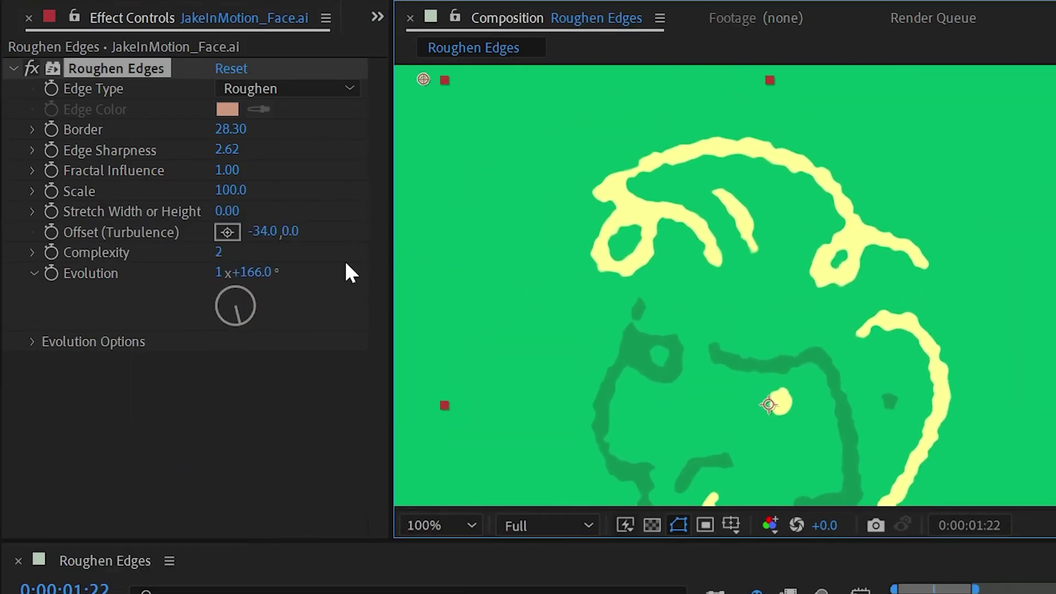
drag(253, 272, 34, 347)
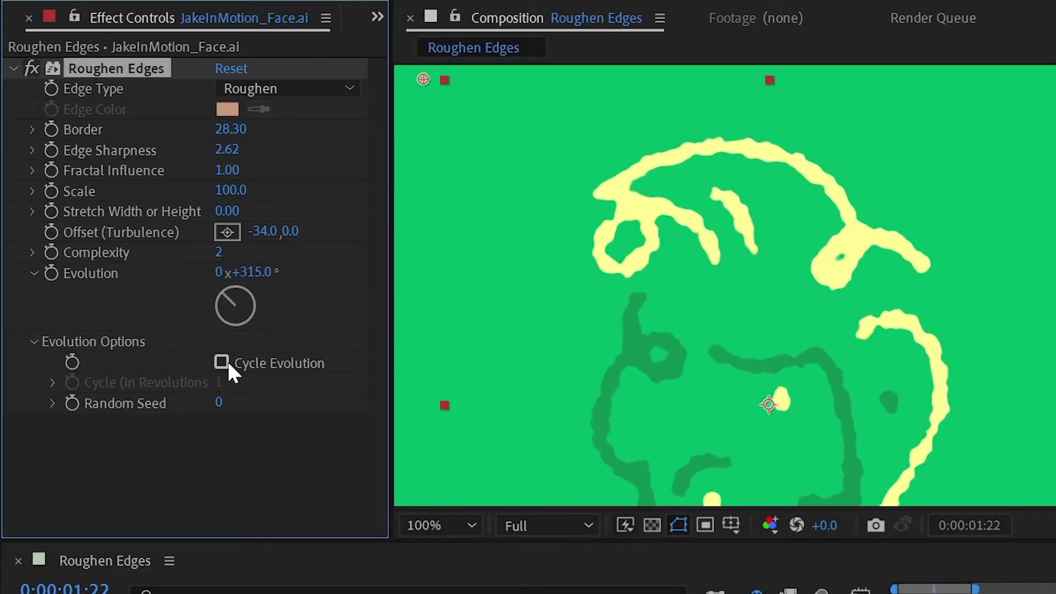
Step: Turn on Cycle Evolution, zero Evolution, then set it to 4 revolutions
click(222, 362)
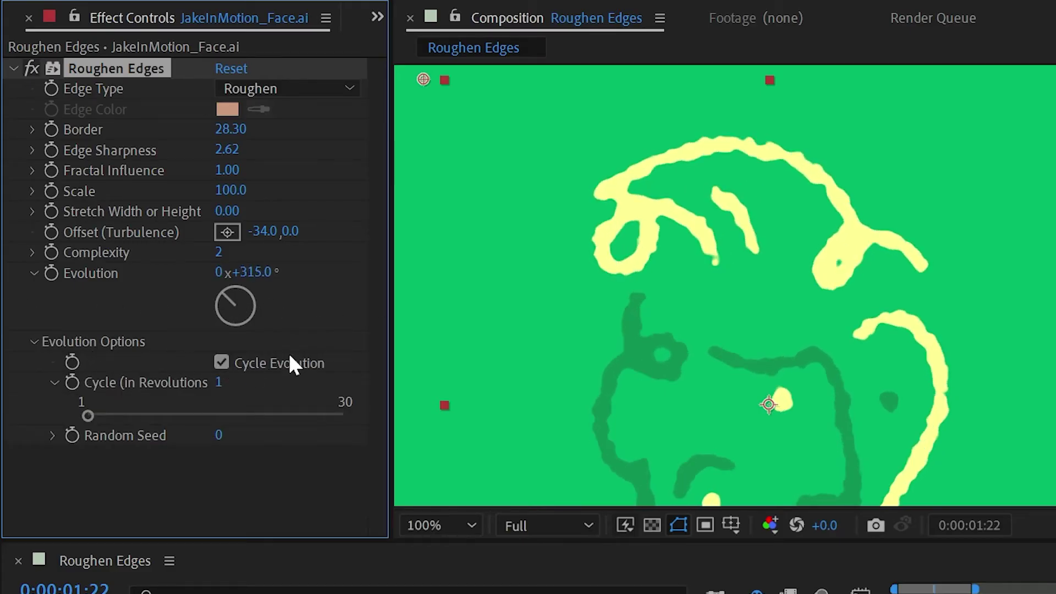
click(235, 273)
text(0)
key(Return)
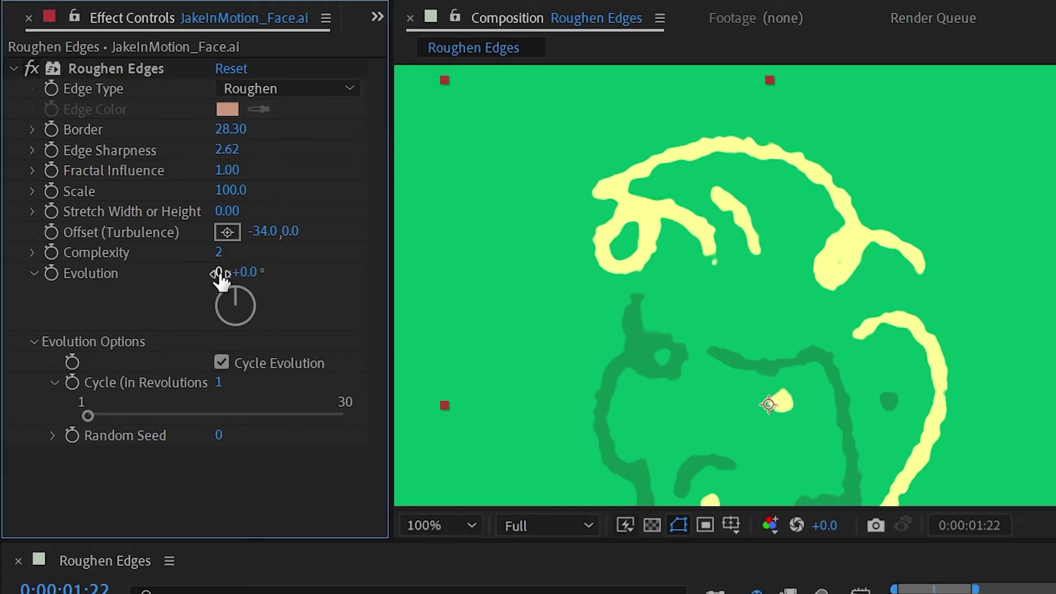
click(218, 273)
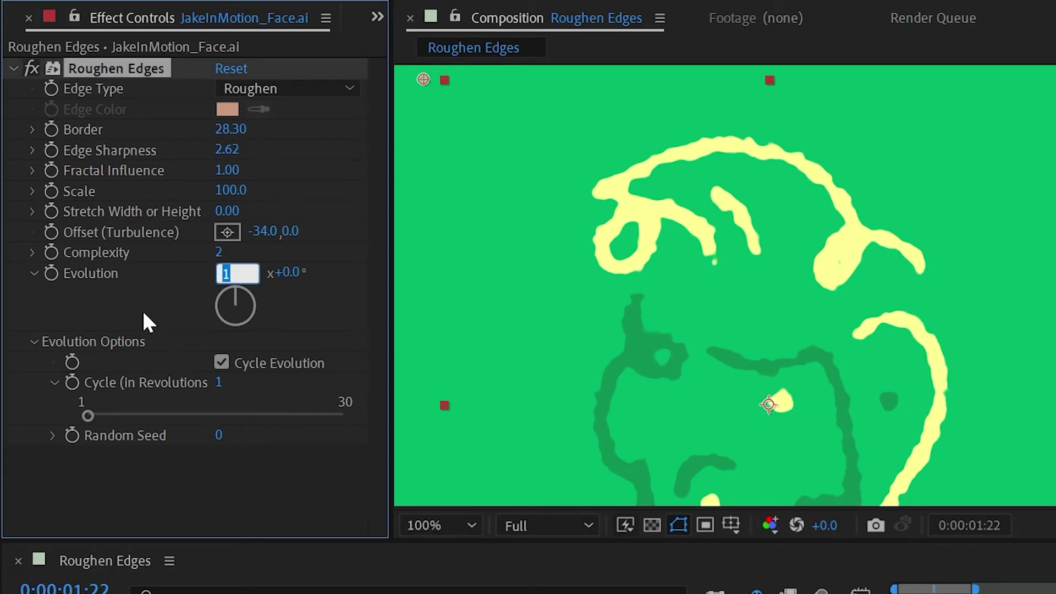
text(3)
key(Up)
key(Return)
Step: Set Cycle revolutions to 3, raise Evolution to 10 revolutions, and vary Random Seed
drag(247, 273, 641, 254)
click(223, 383)
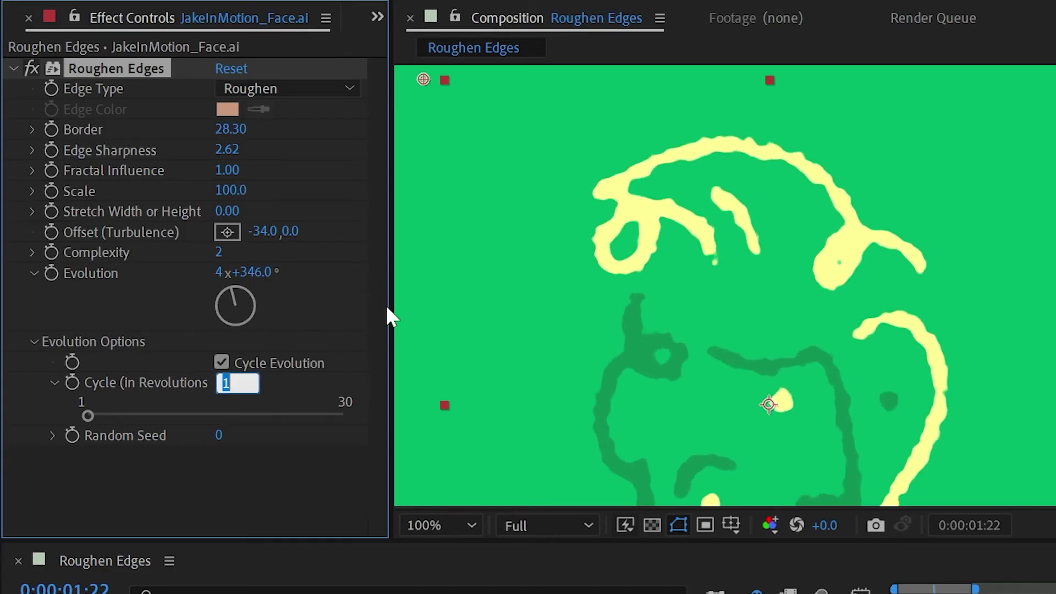
text(3)
key(shift+Tab)
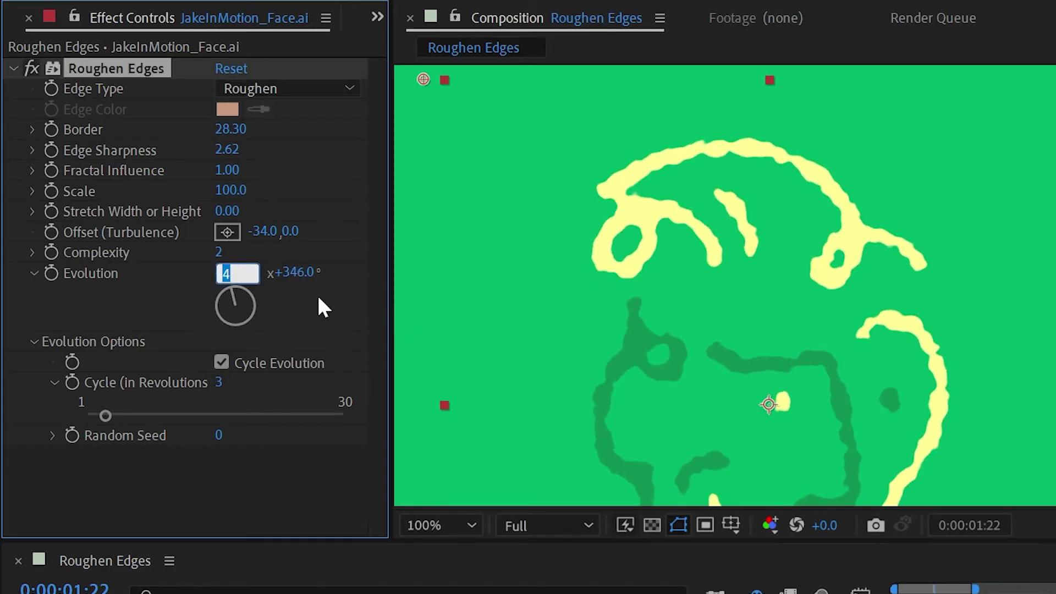
key(Up)
key(Up)
key(Up)
key(Up)
key(Up)
key(Up)
key(Return)
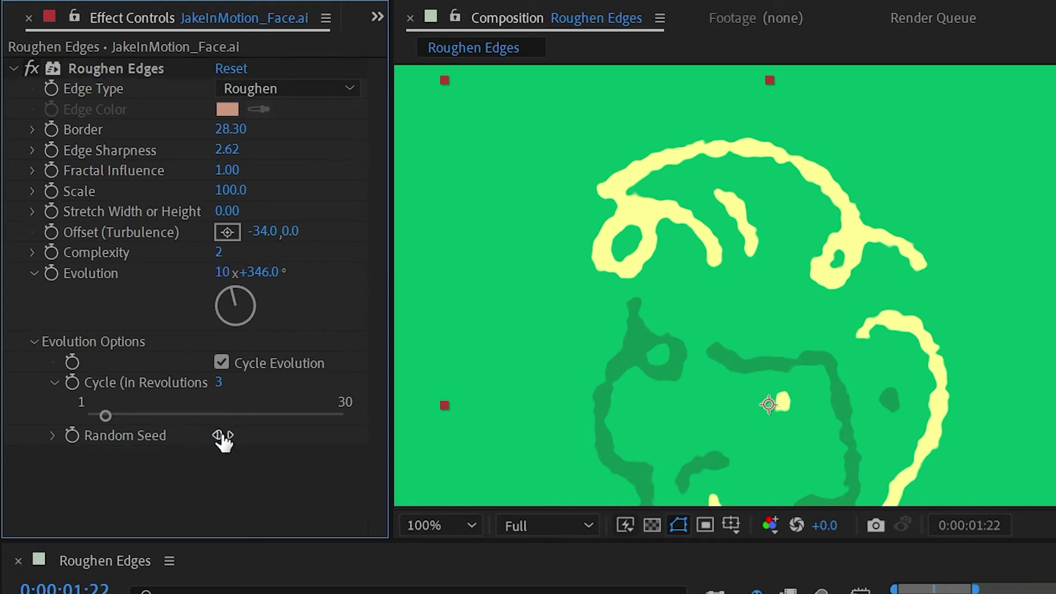
drag(219, 435, 324, 411)
Step: Reset Roughen Edges to defaults and switch Edge Type to Roughen Color
click(231, 69)
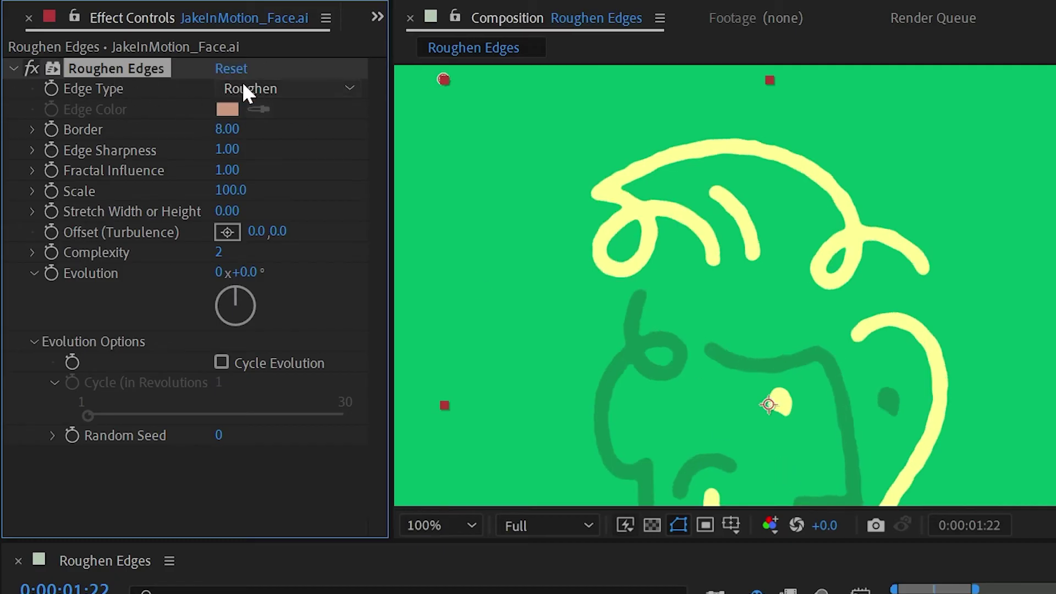
scroll(789, 219, up, 2)
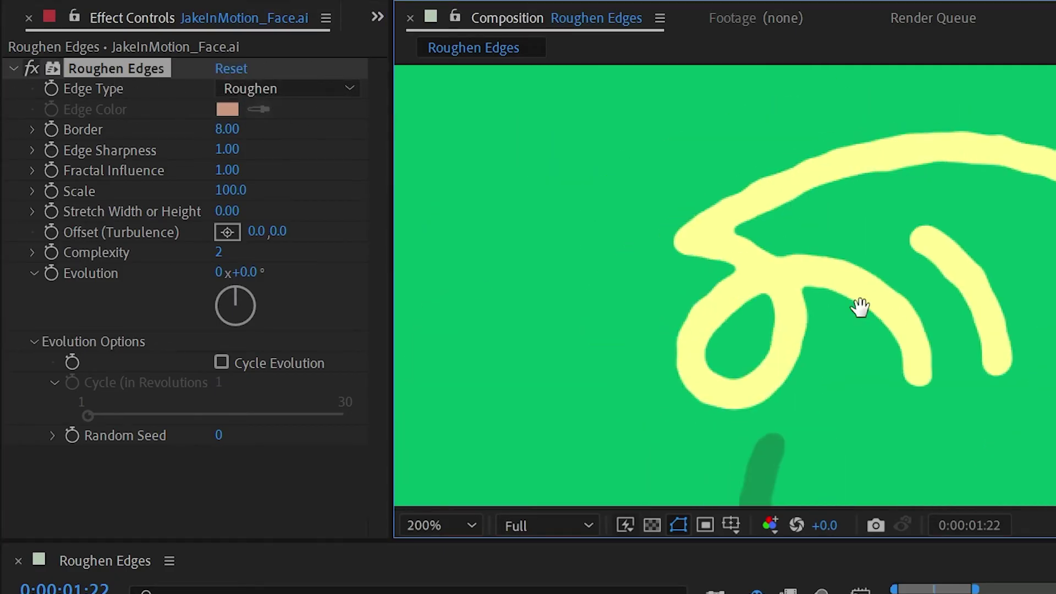
click(272, 89)
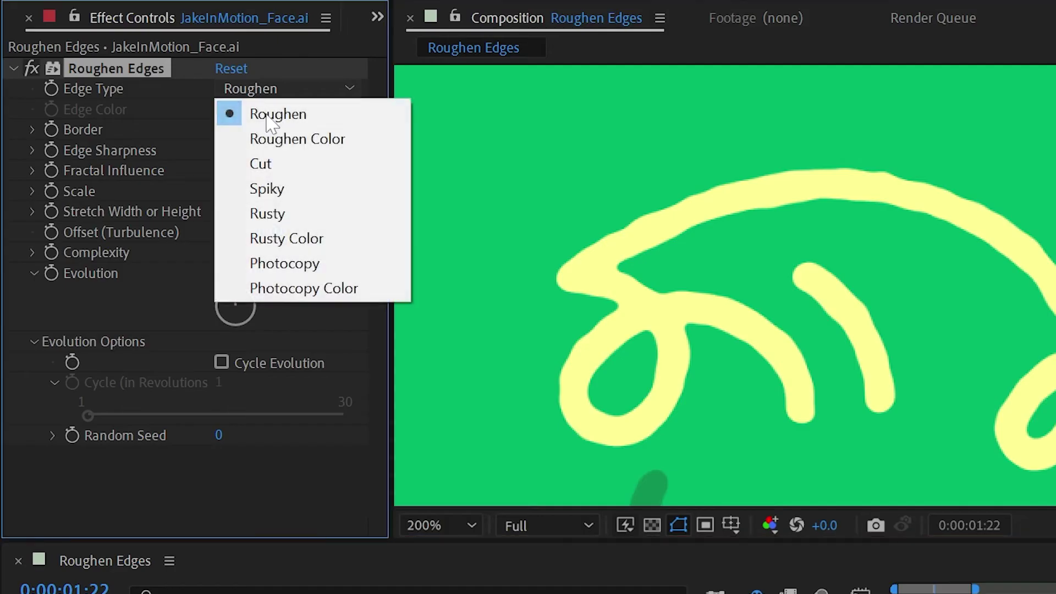
click(305, 138)
Step: Set Border to 24.30, Complexity to 4 and Edge Sharpness to 0.64
scroll(676, 287, up, 2)
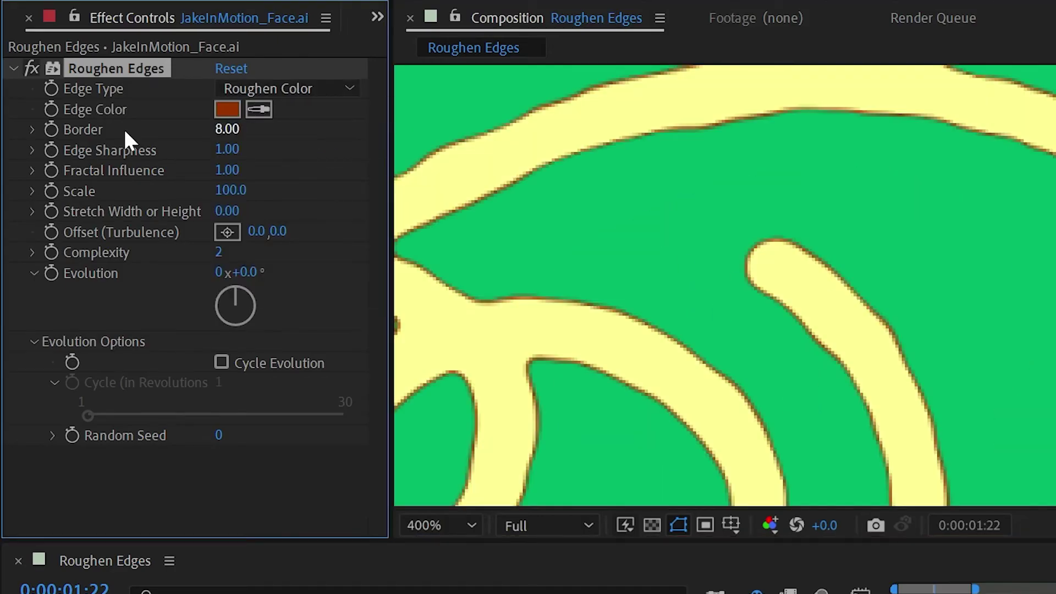
mouse_move(424, 176)
mouse_down()
mouse_move(617, 188)
mouse_move(753, 111)
mouse_move(740, 113)
mouse_up()
mouse_move(227, 129)
mouse_down()
mouse_move(358, 111)
mouse_move(426, 120)
mouse_up()
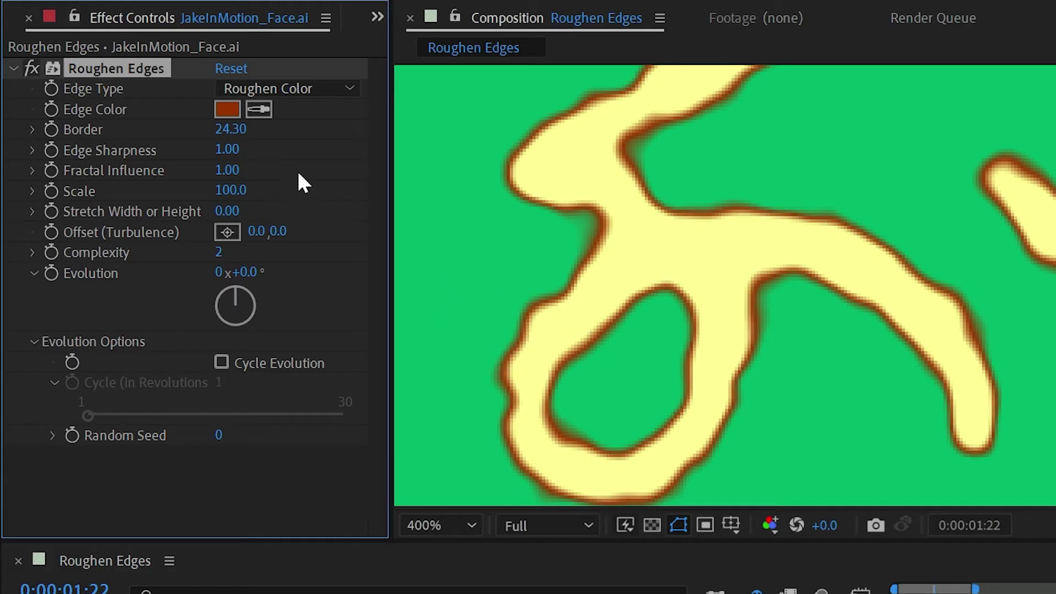
drag(233, 148, 308, 148)
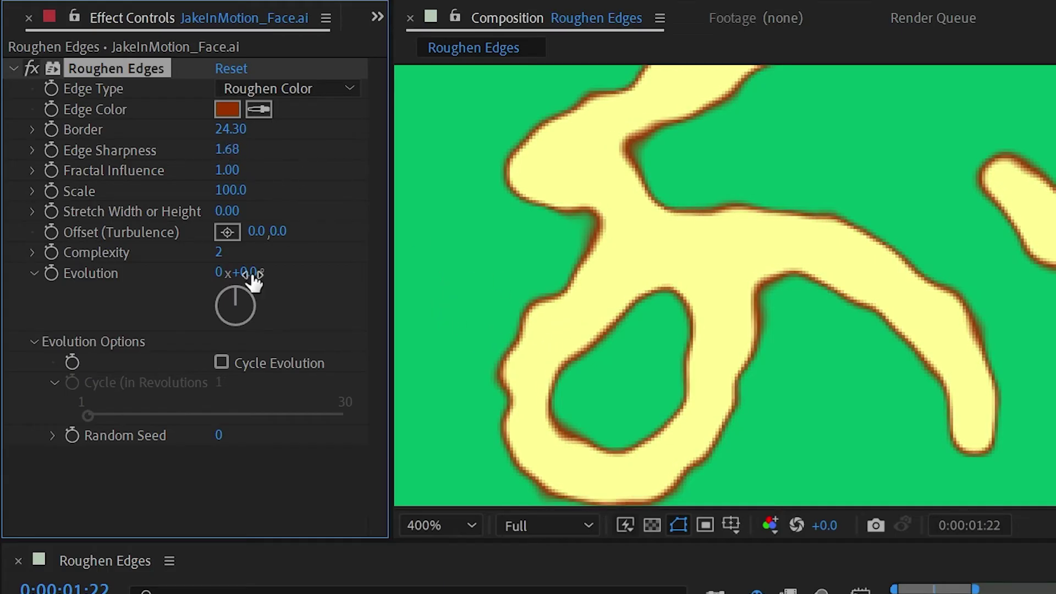
click(218, 252)
text(4)
key(Return)
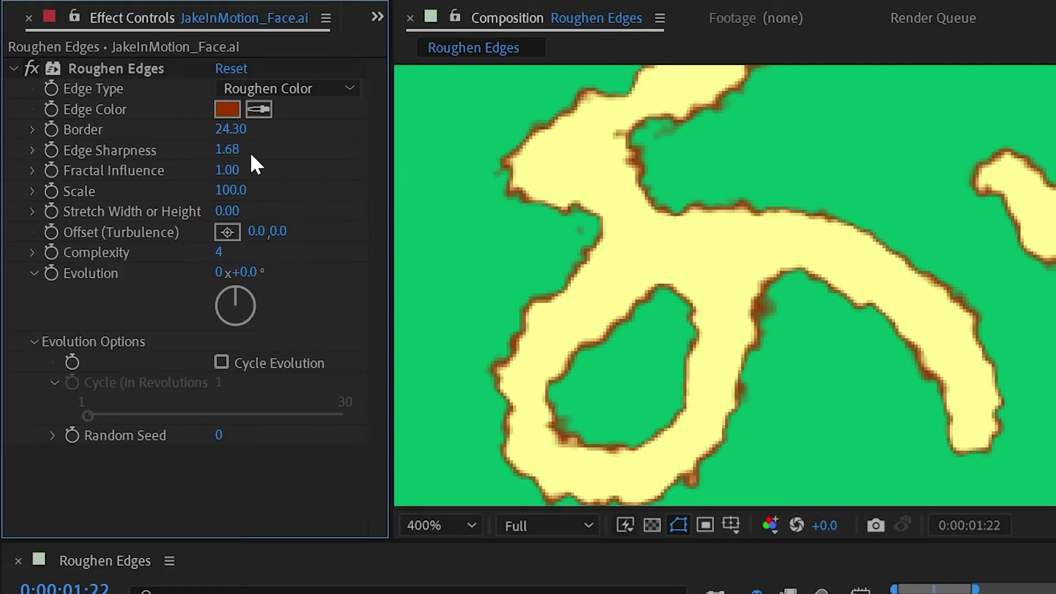
drag(247, 149, 239, 104)
Step: Set the Edge Color to black
click(238, 104)
drag(610, 474, 627, 549)
drag(330, 357, 241, 279)
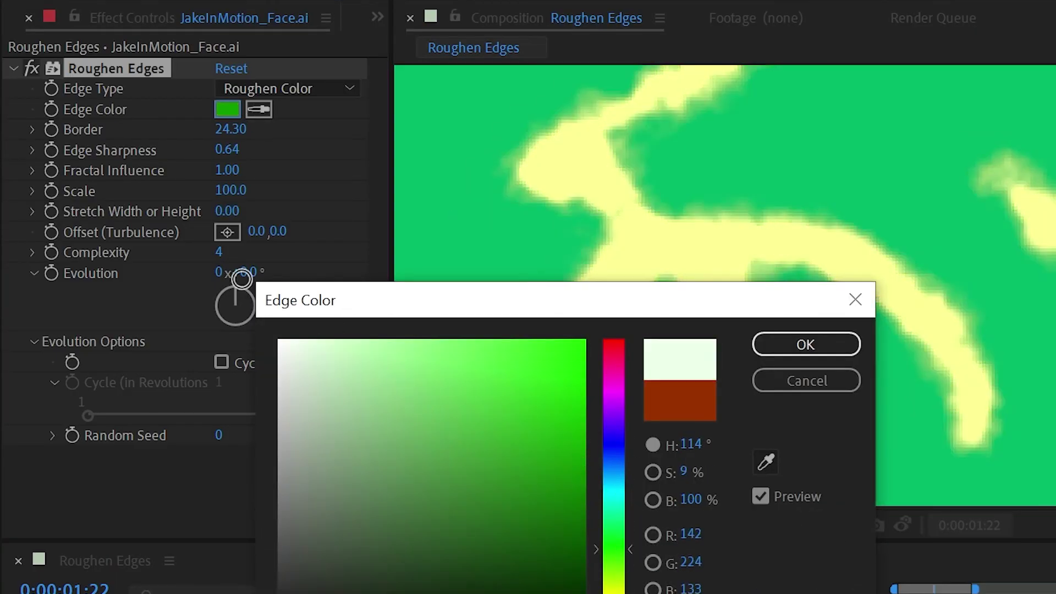
click(806, 345)
Step: Switch Edge Type to Cut and inspect the strokes
scroll(888, 292, down, 1)
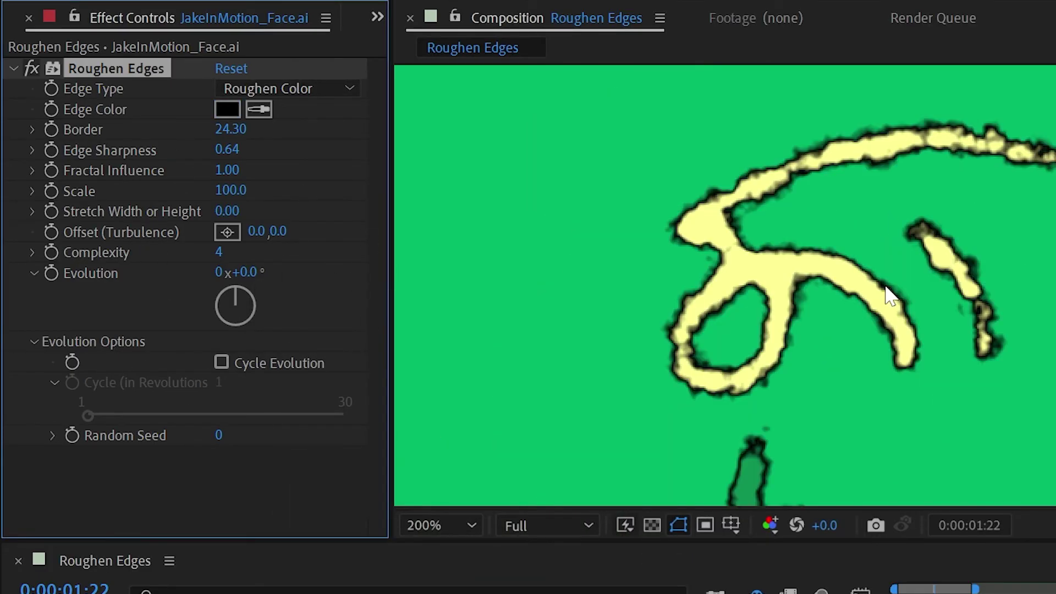
click(326, 90)
click(299, 165)
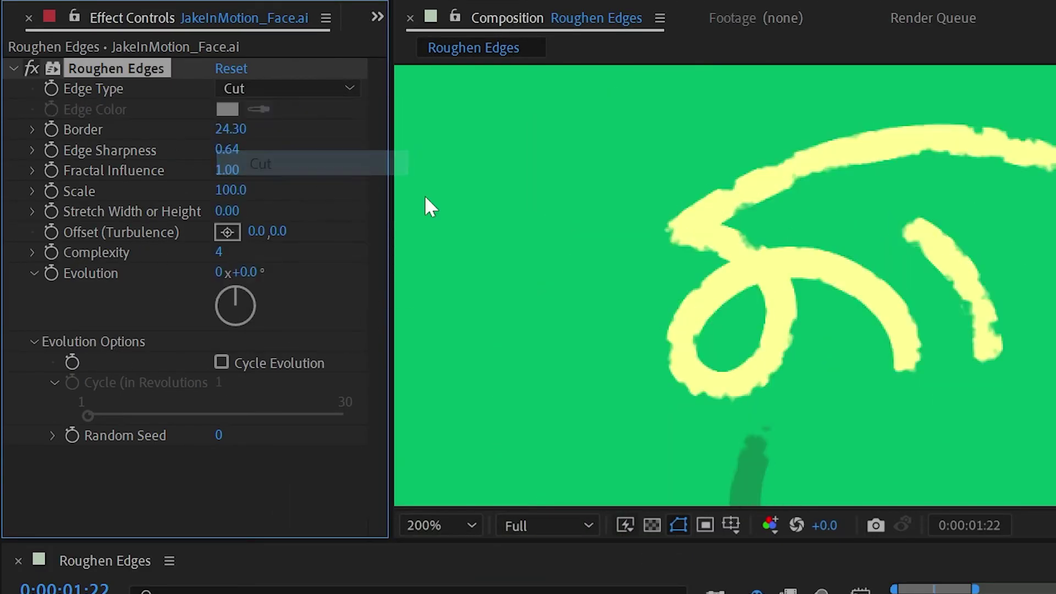
scroll(737, 258, up, 1)
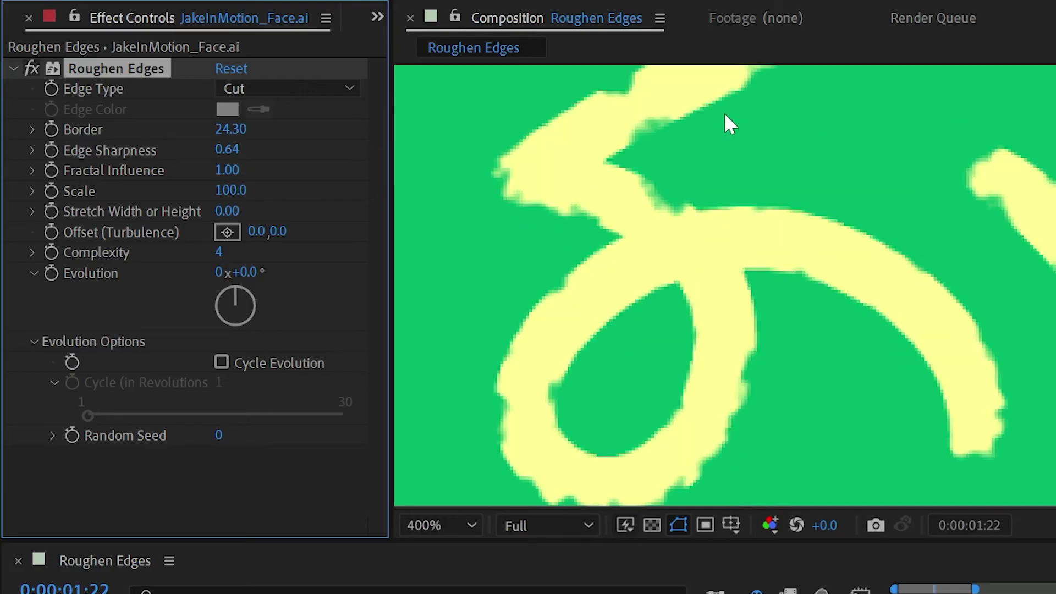
drag(739, 118, 431, 287)
drag(559, 311, 653, 229)
Step: Alternate between Roughen and Cut edge types to compare the strokes
click(286, 88)
click(316, 110)
click(291, 87)
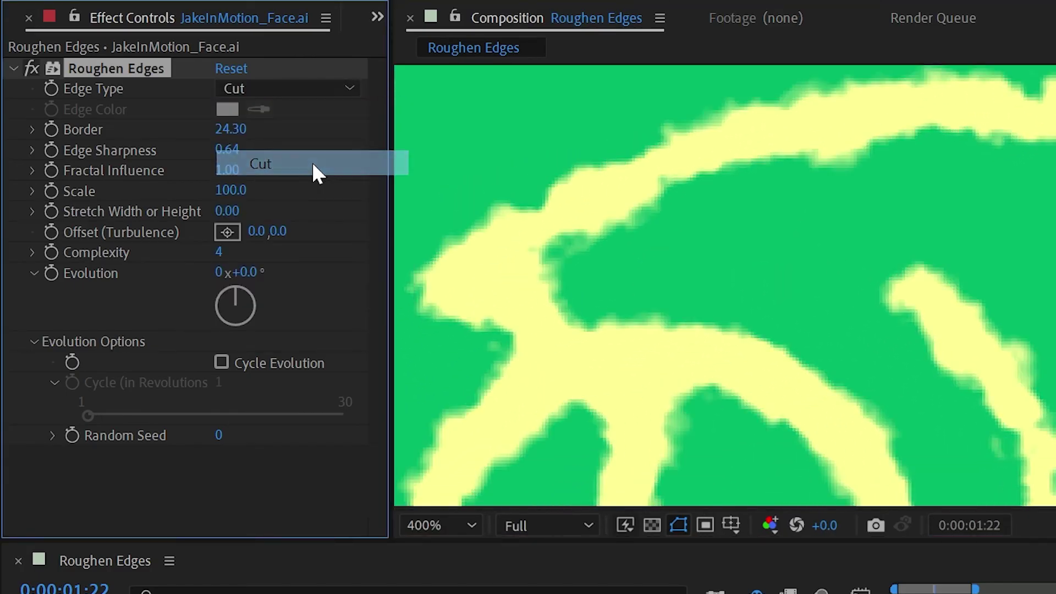
click(311, 163)
click(954, 283)
click(286, 88)
click(325, 114)
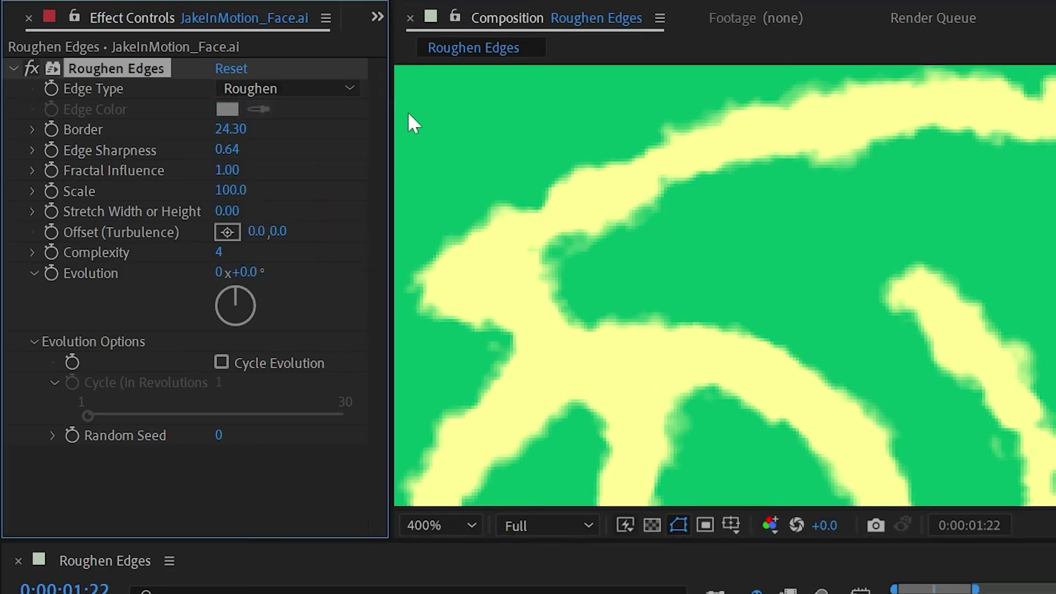
Step: Try Cut once more, undo back to Roughen, and reopen the Edge Type list
click(299, 90)
click(297, 186)
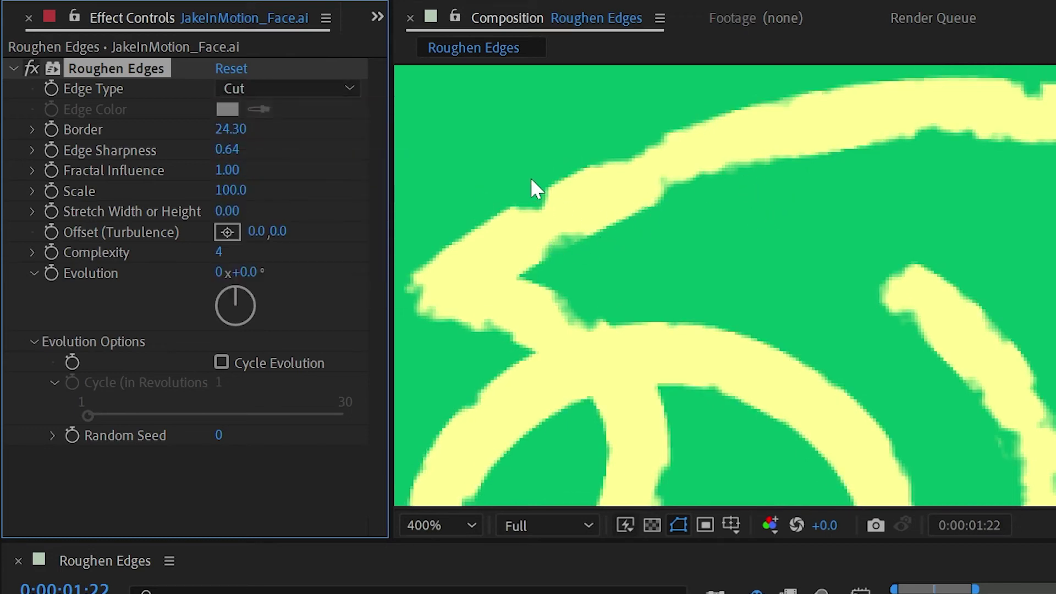
key(ctrl+z)
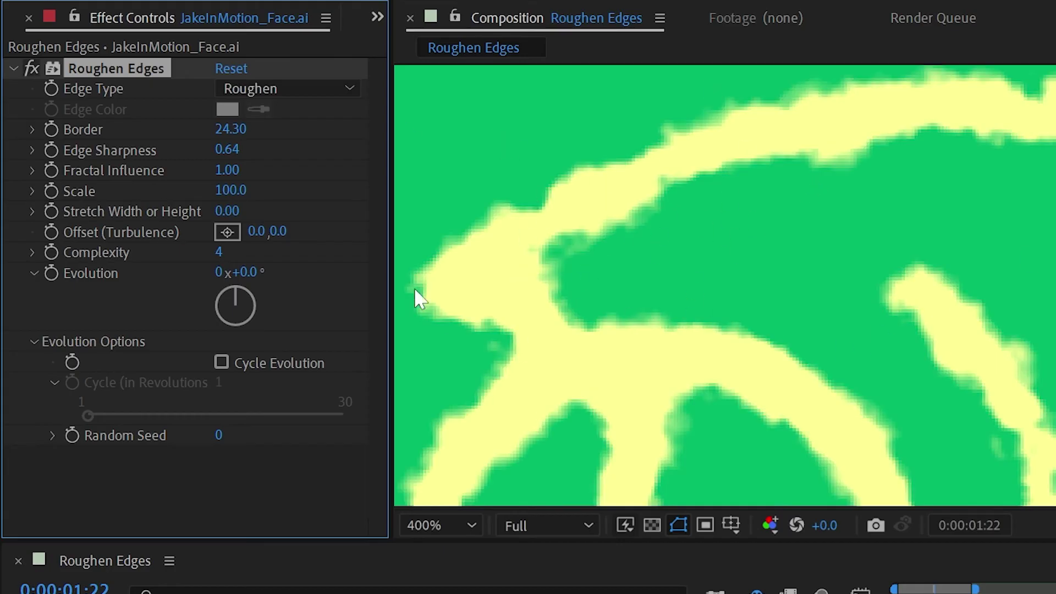
click(308, 89)
Step: Try the Spiky edge type, then switch Roughen Edges to Rusty and inspect the strokes
click(316, 187)
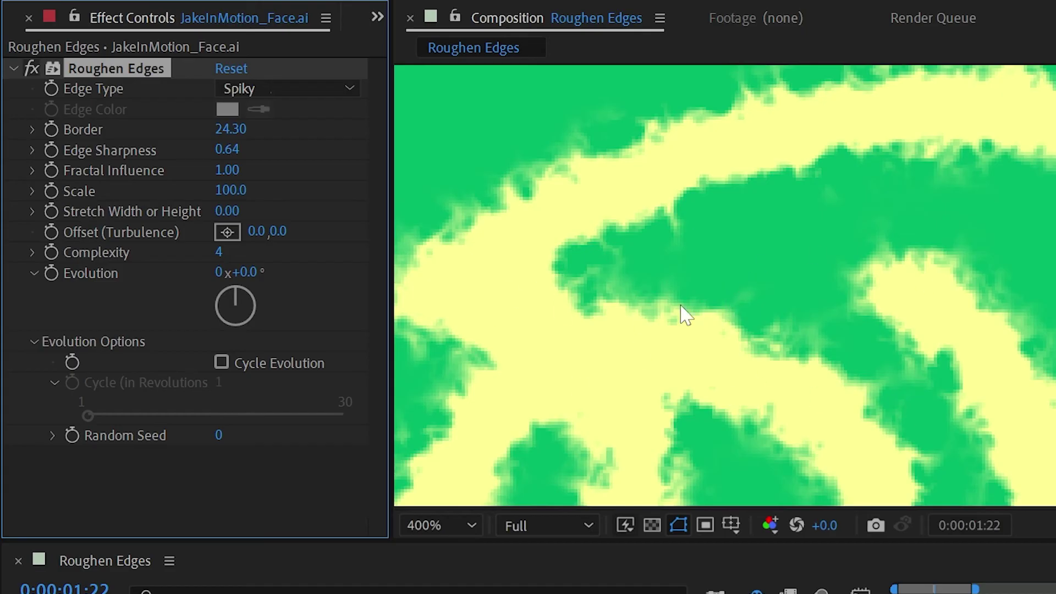
drag(615, 265, 801, 228)
scroll(737, 283, down, 2)
drag(737, 283, 660, 396)
click(308, 88)
click(316, 217)
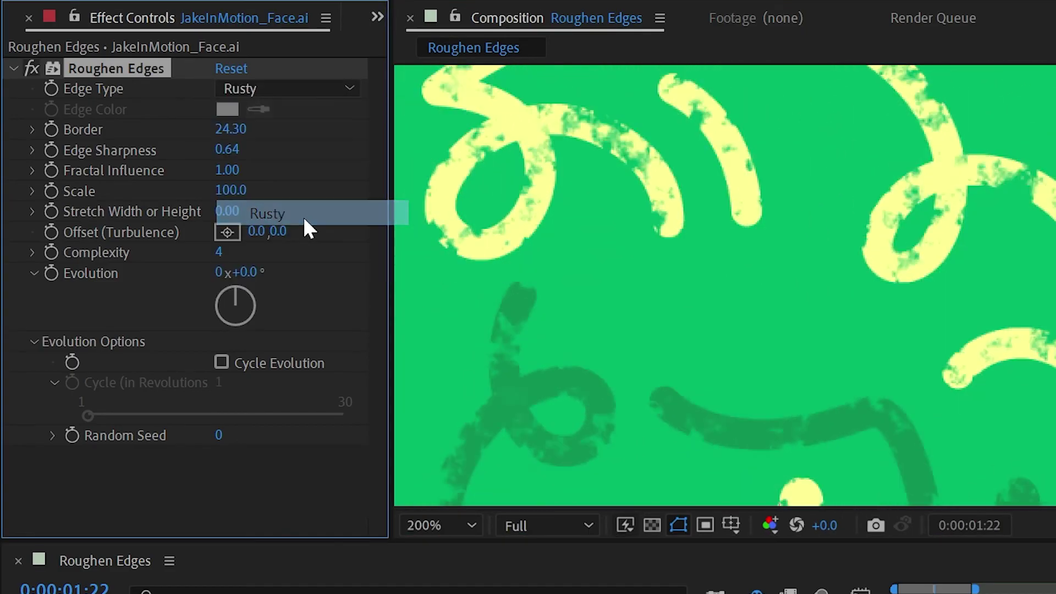
scroll(601, 147, up, 2)
mouse_move(700, 118)
mouse_down()
mouse_move(589, 311)
mouse_move(622, 259)
mouse_move(959, 285)
mouse_up()
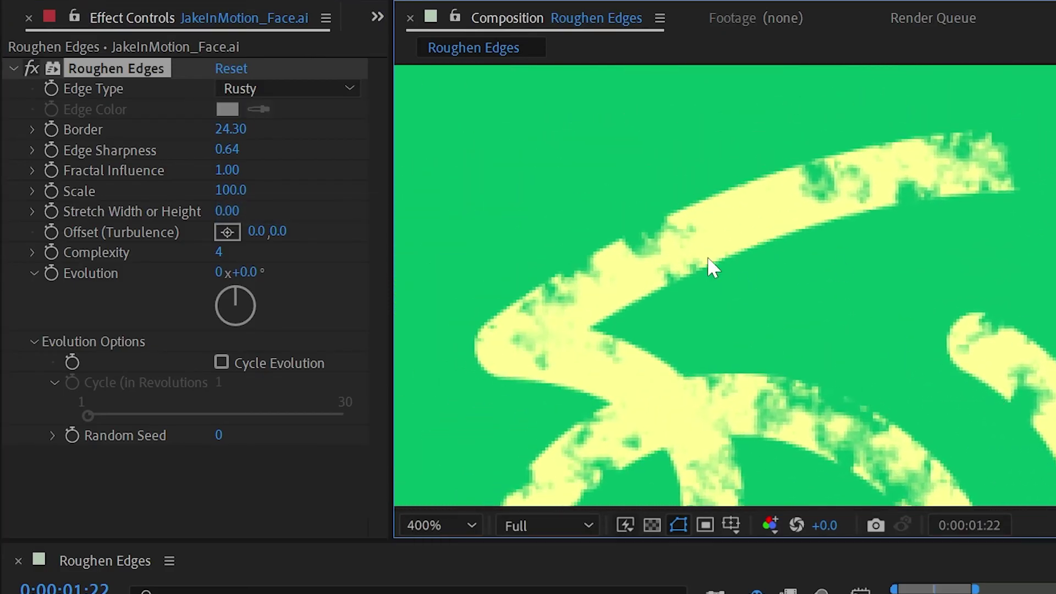
Step: Reduce the Border to 7.90 and change the edge type to Rusty Color
mouse_move(231, 129)
mouse_down()
mouse_move(182, 128)
mouse_move(200, 94)
mouse_move(17, 123)
mouse_up()
scroll(867, 353, down, 2)
mouse_move(867, 353)
mouse_down()
mouse_move(558, 23)
mouse_move(853, 266)
mouse_move(839, 240)
mouse_move(712, 179)
mouse_up()
click(261, 88)
click(302, 238)
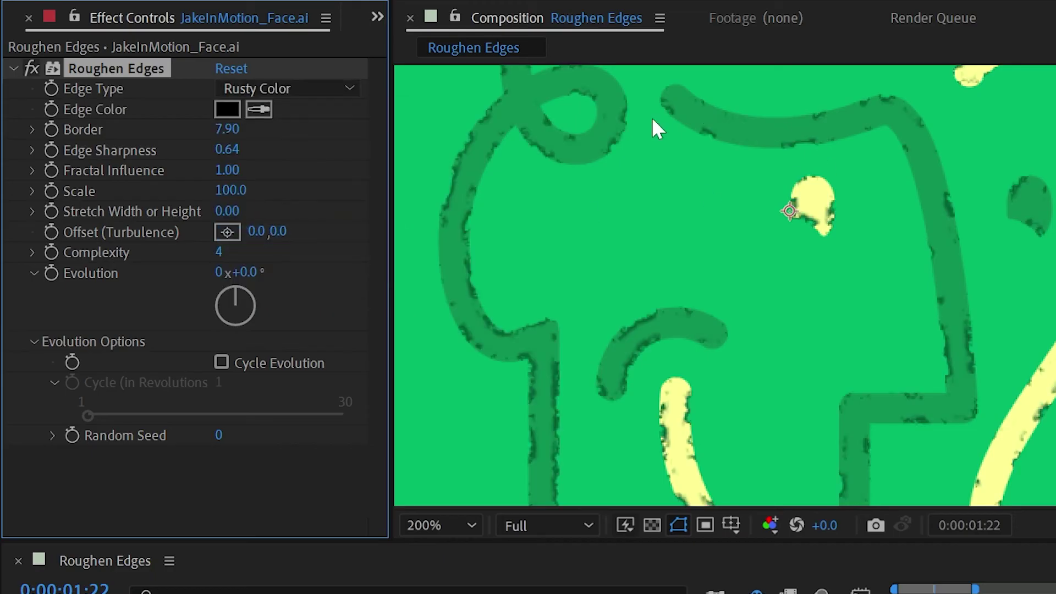
drag(664, 146, 793, 302)
scroll(624, 189, up, 2)
mouse_move(625, 189)
mouse_down()
mouse_move(721, 271)
mouse_move(670, 261)
mouse_up()
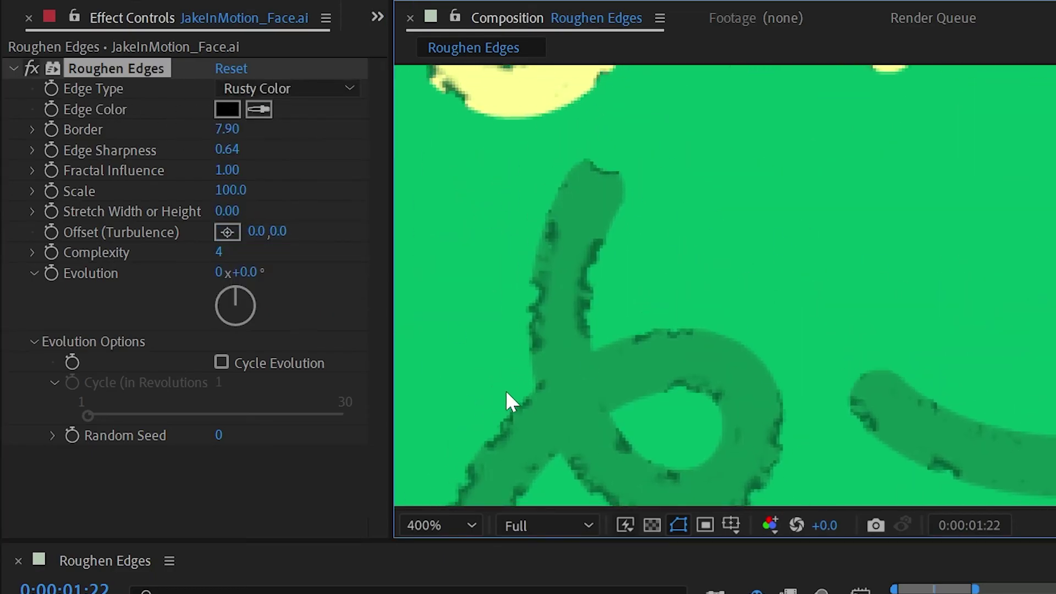
Step: Switch the edge type to Photocopy and inspect the strokes across the frame
click(286, 88)
click(332, 264)
scroll(741, 237, down, 2)
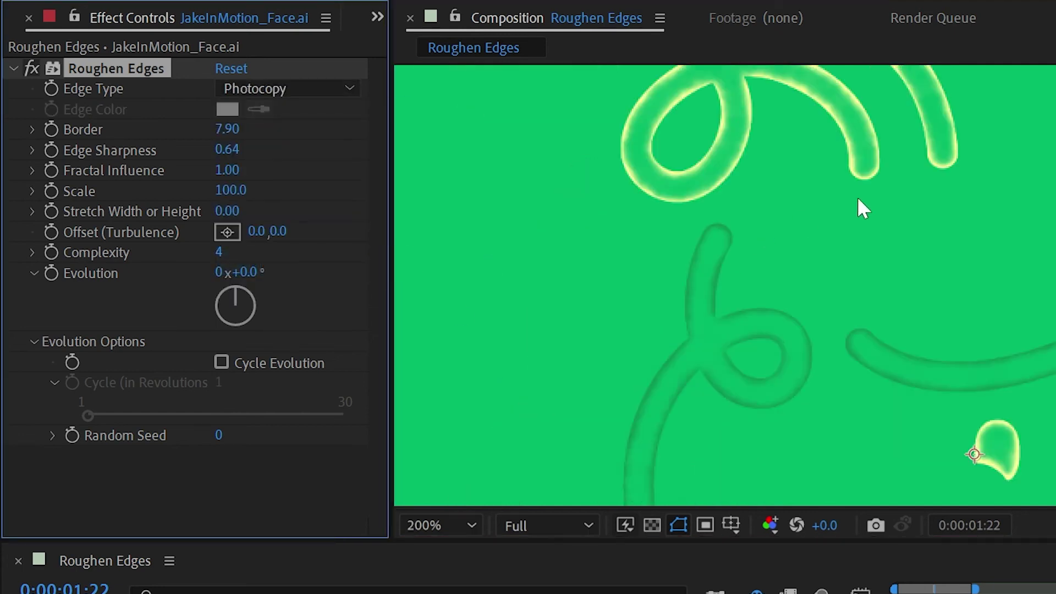
mouse_move(910, 189)
mouse_down()
mouse_move(803, 202)
mouse_move(886, 353)
mouse_move(878, 392)
mouse_move(859, 377)
mouse_up()
scroll(588, 267, up, 2)
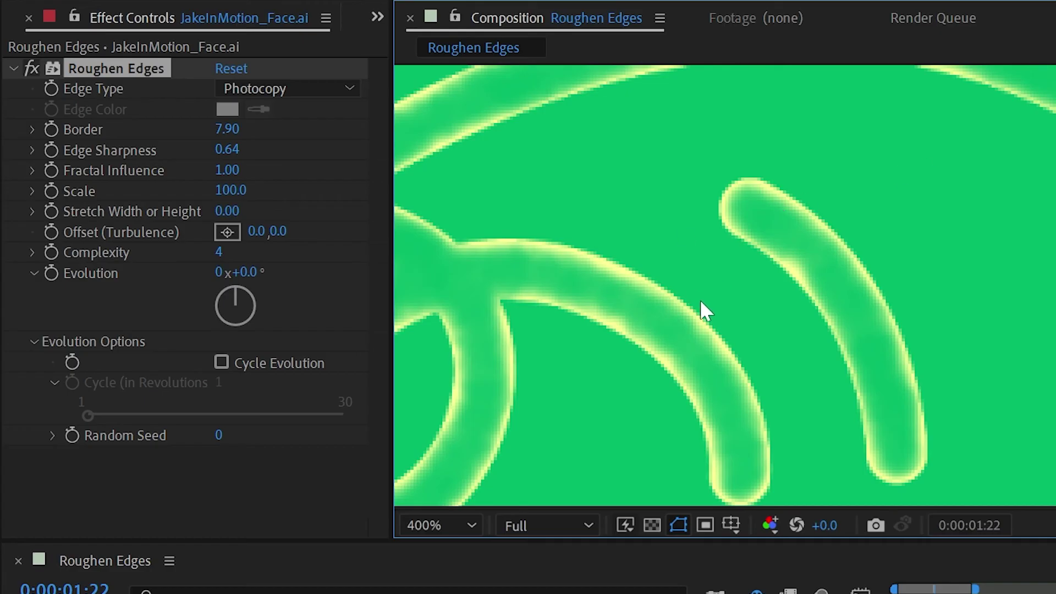
drag(684, 318, 985, 353)
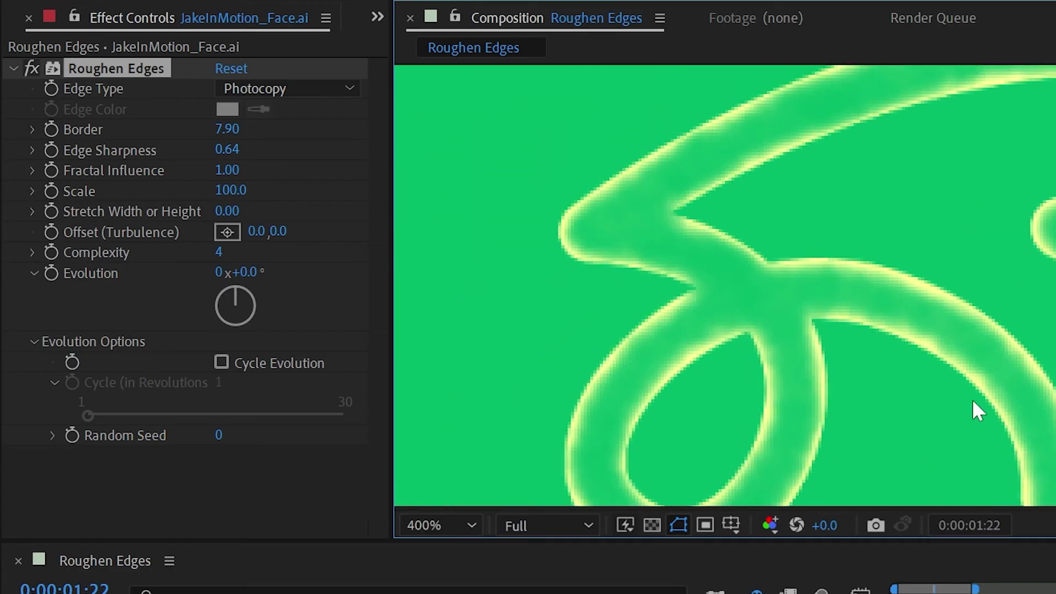
scroll(972, 402, down, 2)
mouse_move(973, 401)
mouse_down()
mouse_move(914, 358)
mouse_move(935, 245)
mouse_move(992, 185)
mouse_move(1053, 181)
mouse_move(1020, 191)
mouse_move(943, 332)
mouse_move(973, 415)
mouse_up()
Step: Change the edge type to Photocopy Color with a white Edge Color
click(307, 89)
click(343, 291)
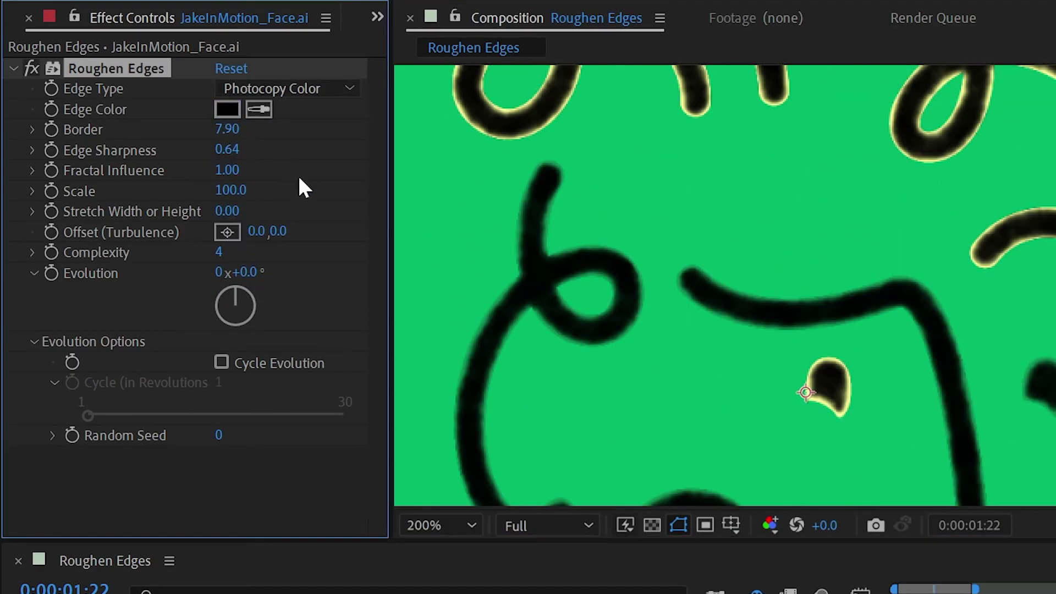
click(225, 109)
drag(472, 365, 279, 340)
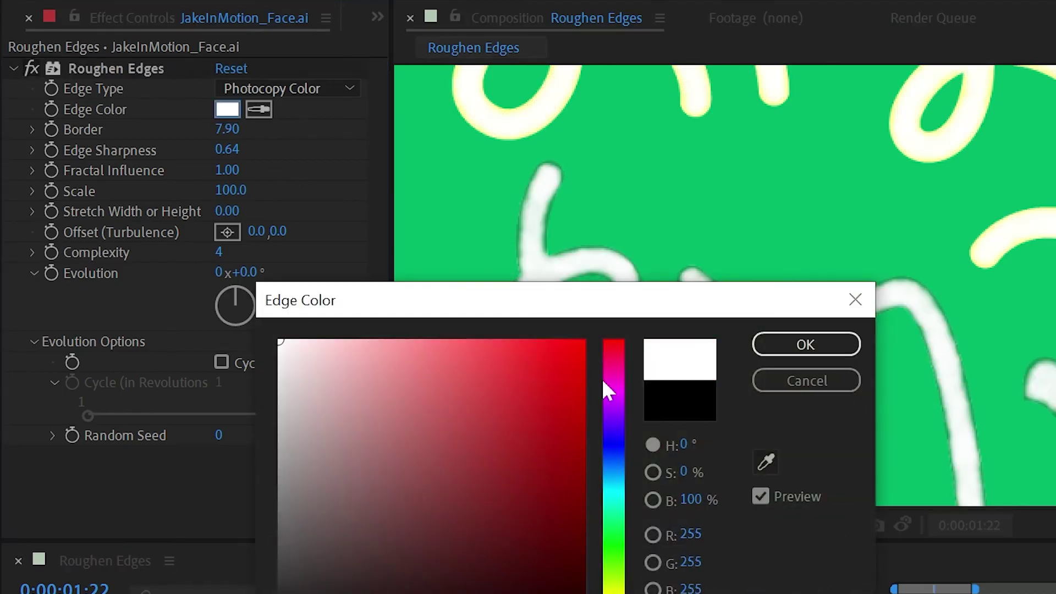
click(802, 353)
drag(678, 198, 750, 456)
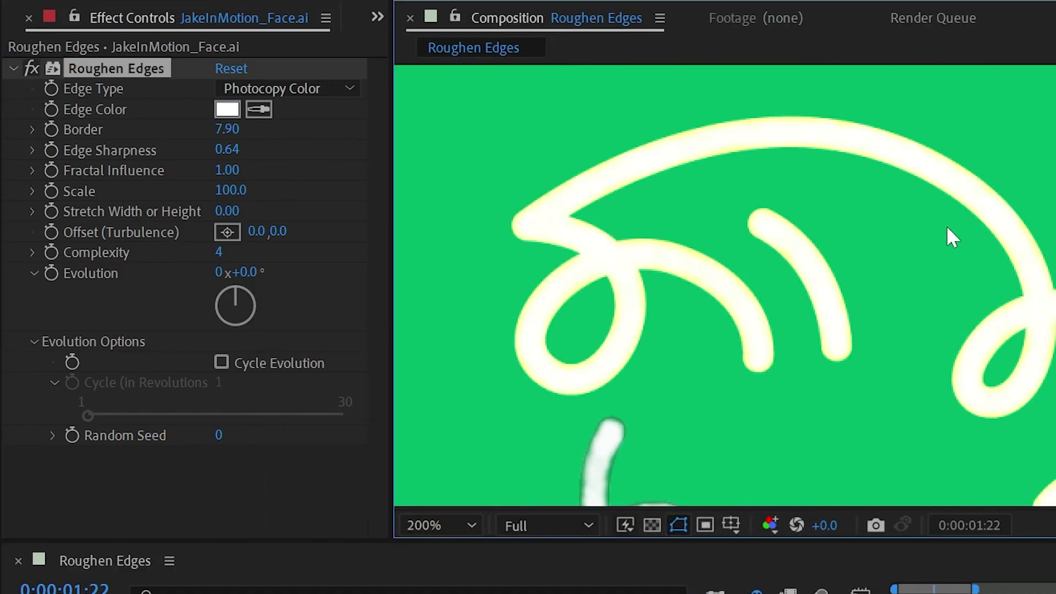
scroll(979, 406, down, 2)
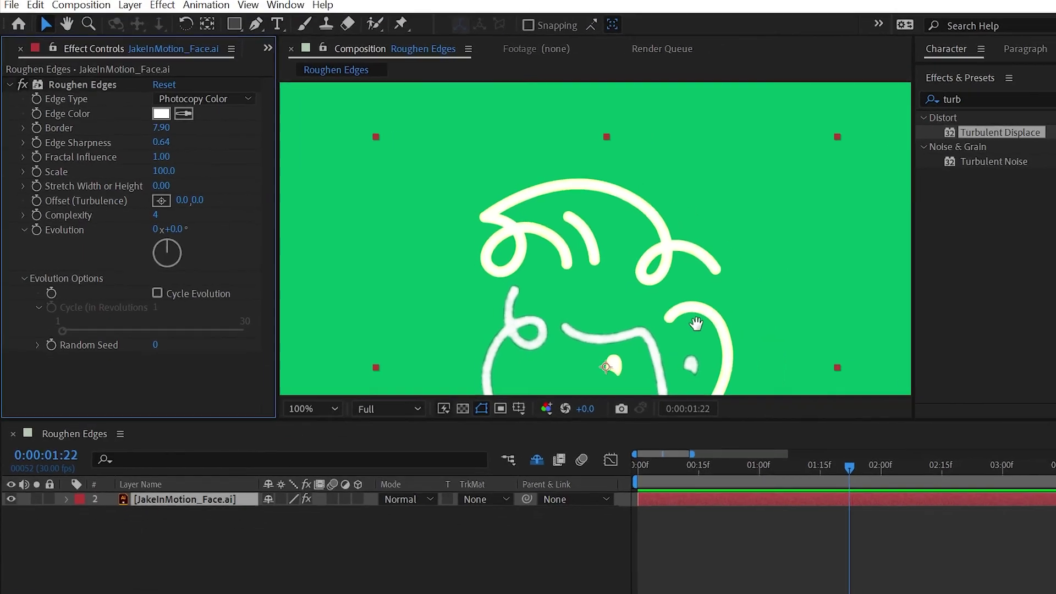
drag(696, 325, 592, 174)
key(comma)
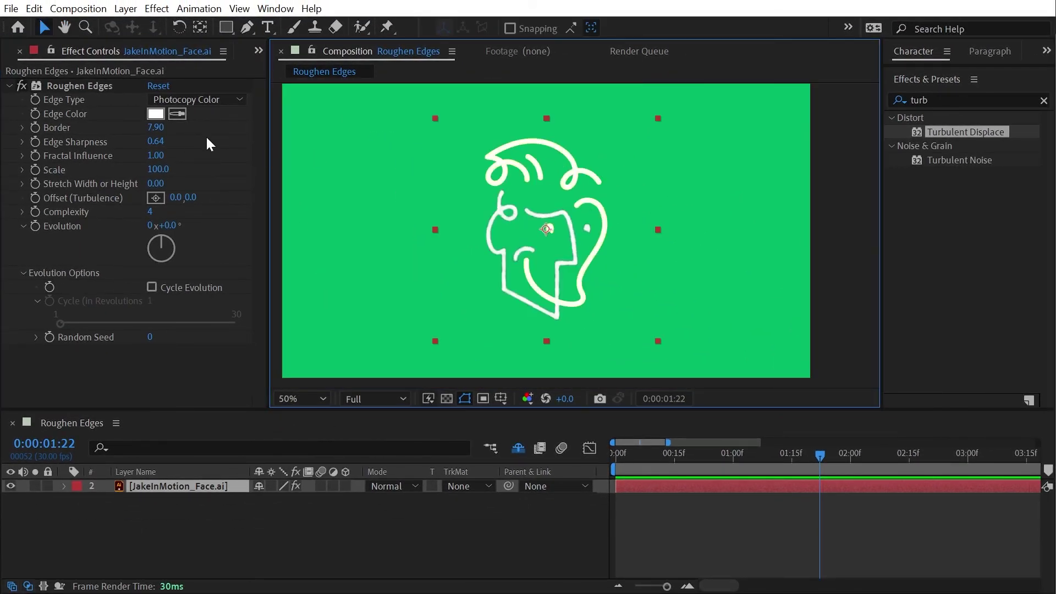
key(period)
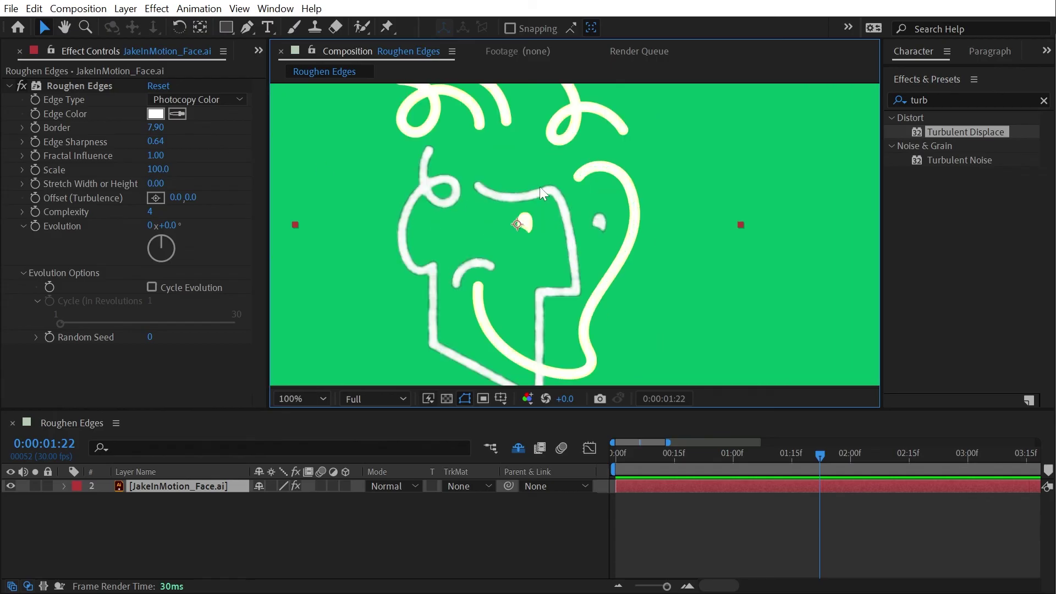
key(period)
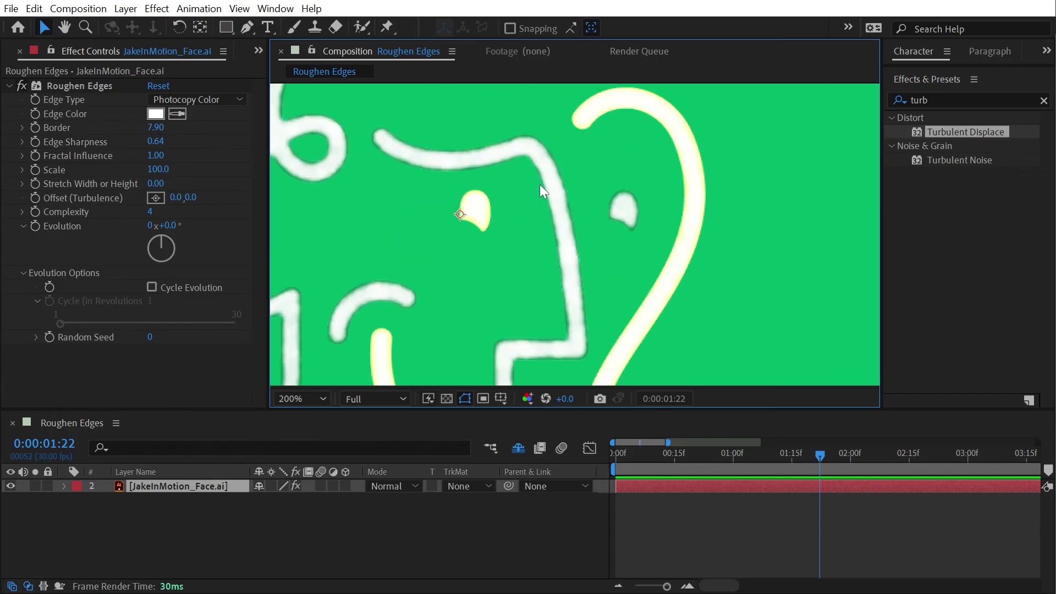
key(comma)
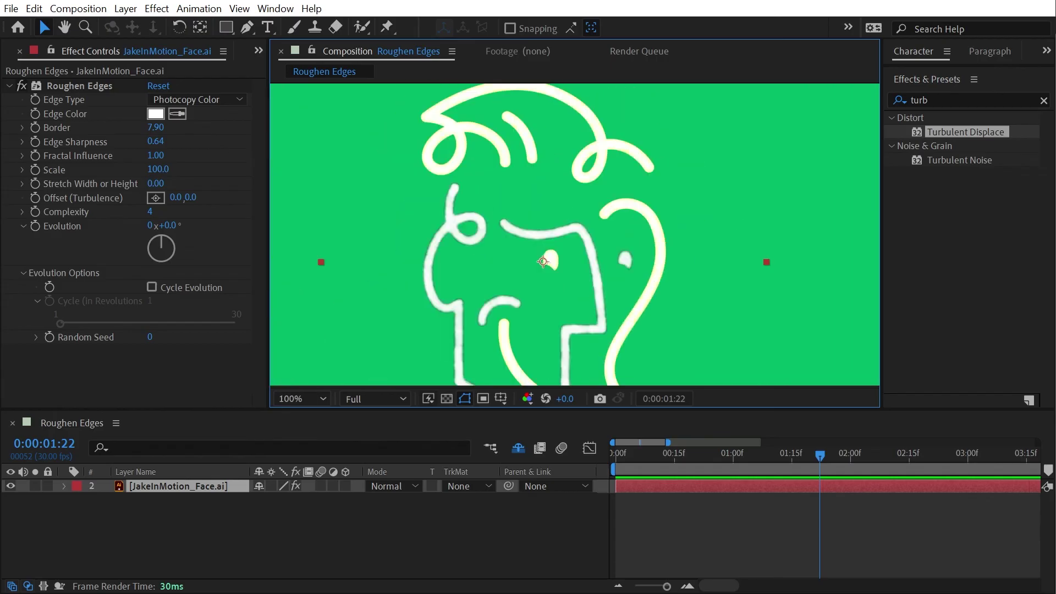